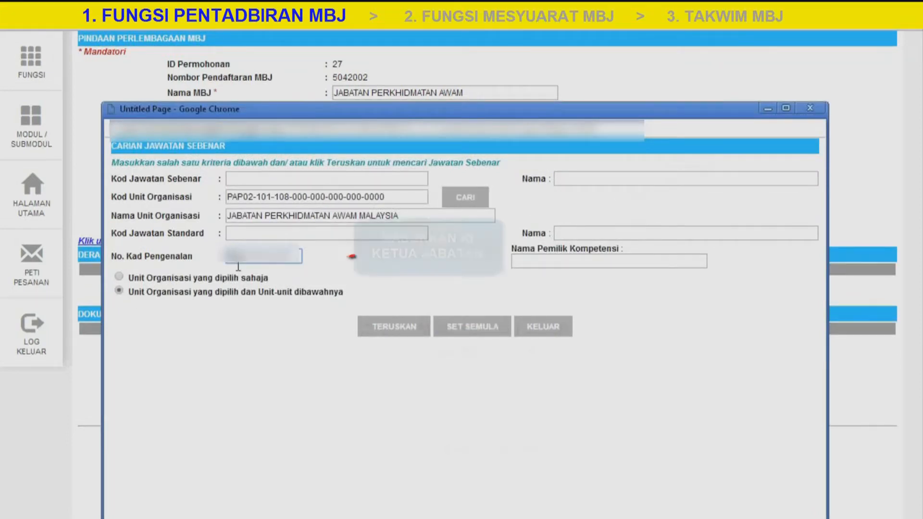
- Search for the department head by the entered identity card number and select the matching record for Nama Ketua Jabatan
click(374, 327)
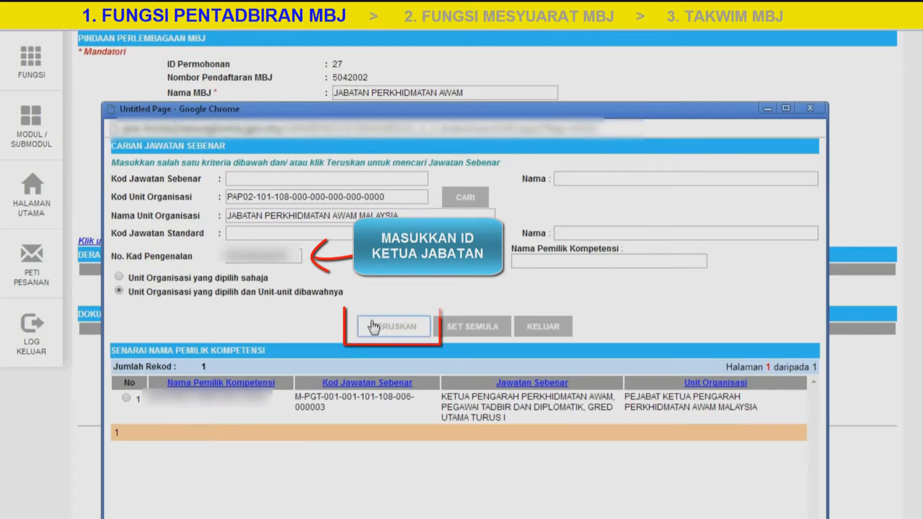
click(126, 398)
- Look up the Setiausaha Pegawai MBJ by entering their identity card number, and select the matching record
click(622, 201)
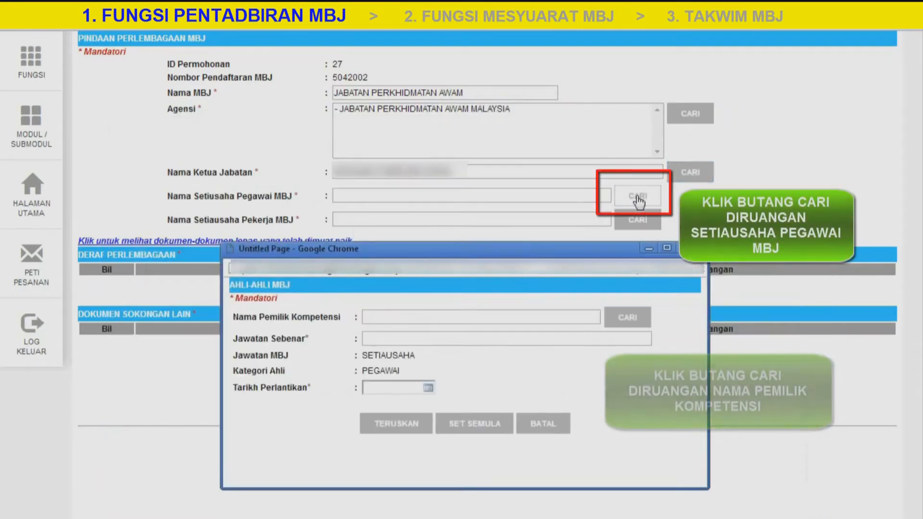
click(627, 318)
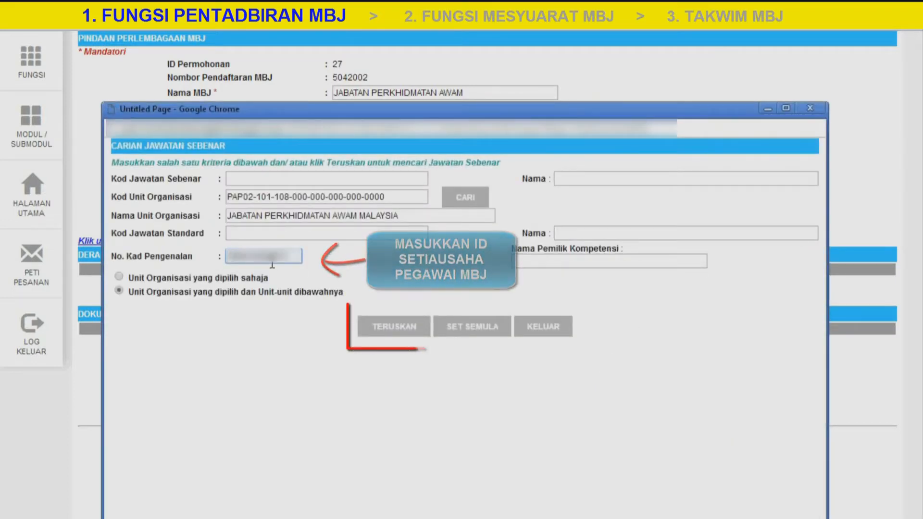
click(403, 339)
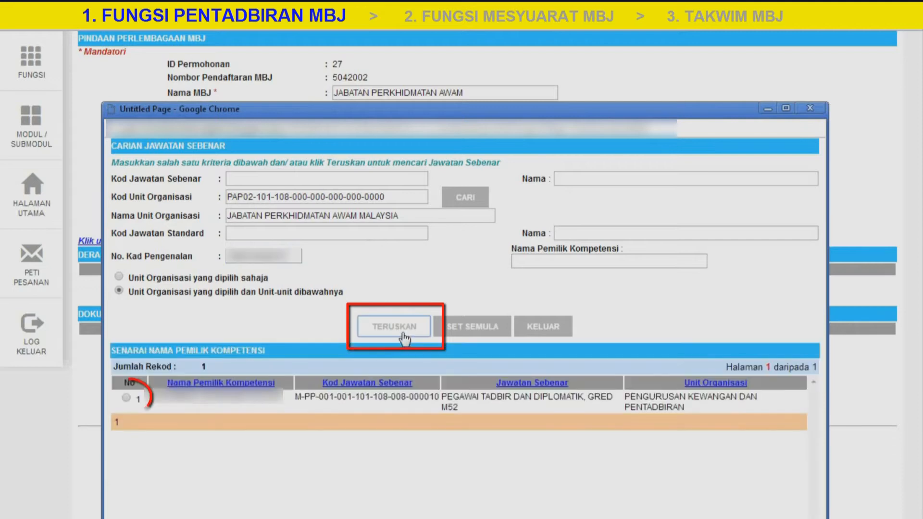
click(126, 399)
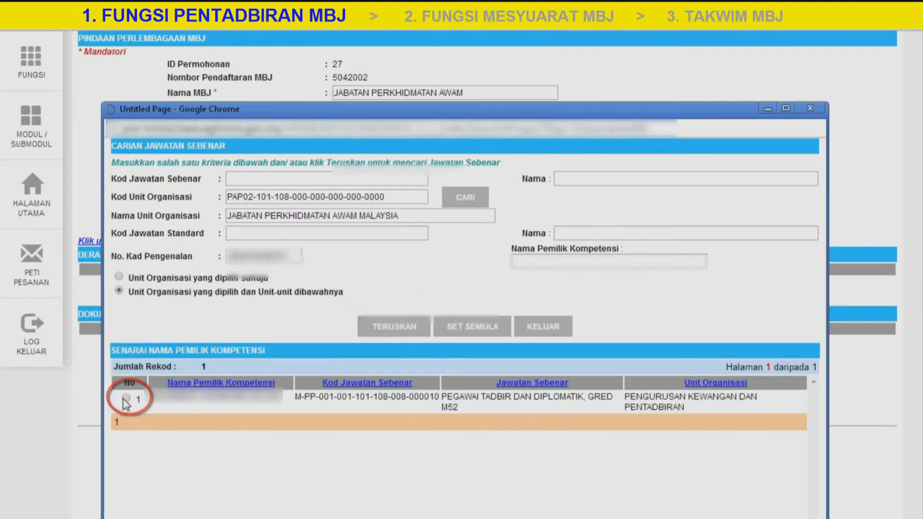
- Set the Setiausaha Pegawai's Tarikh Perlantikan to 01/06/2016, submit the details, and open the lookup for Setiausaha Pekerja MBJ
click(433, 392)
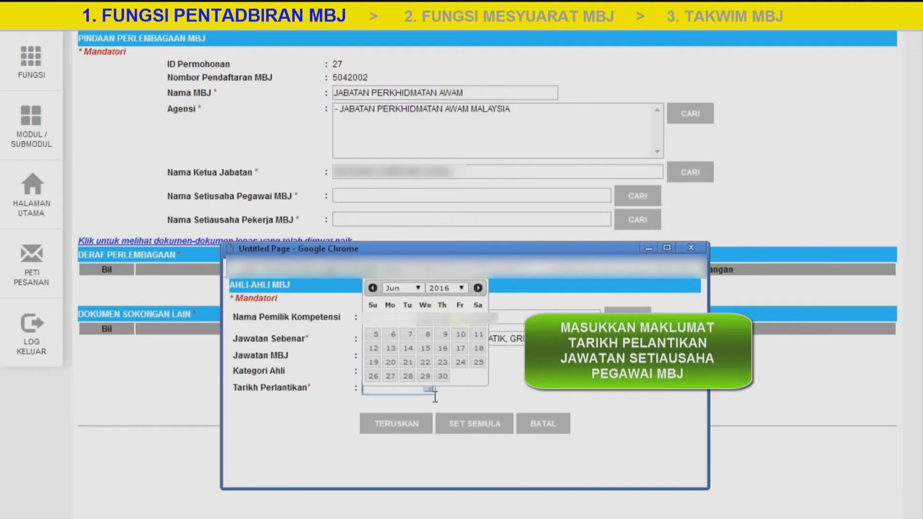
click(427, 321)
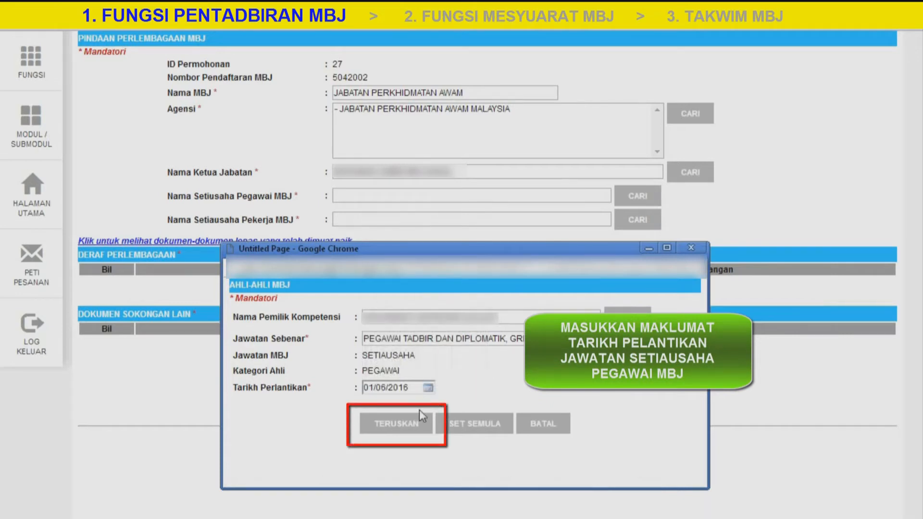
click(424, 435)
click(638, 220)
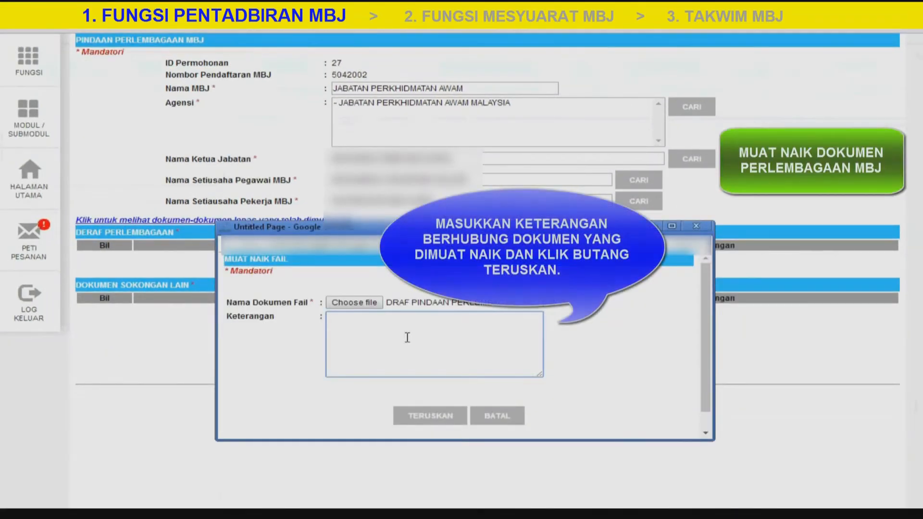
- Enter "DRAF PINDAAN PERLEMBAGAAN MBJ" as the description of the draft constitution file and submit the upload
text(DRAF PINDAAN PERLEMBAGAAN MB)
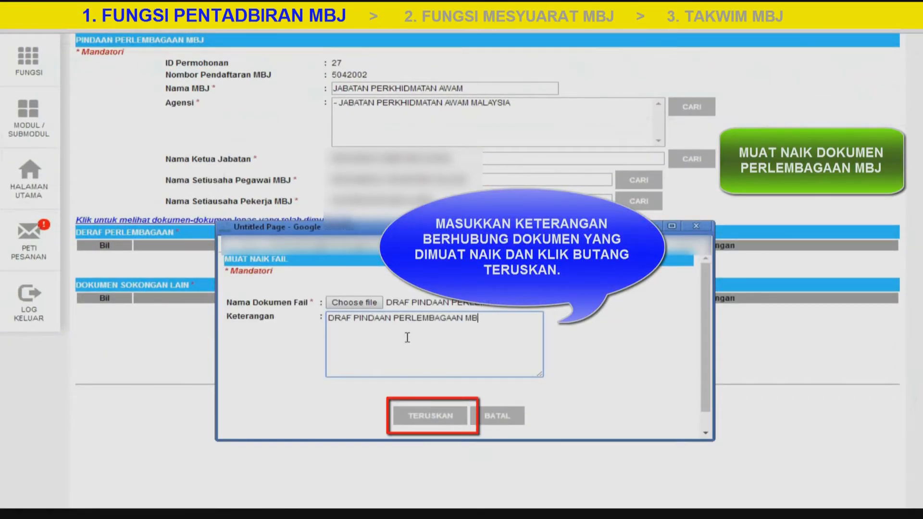
text(J)
click(427, 421)
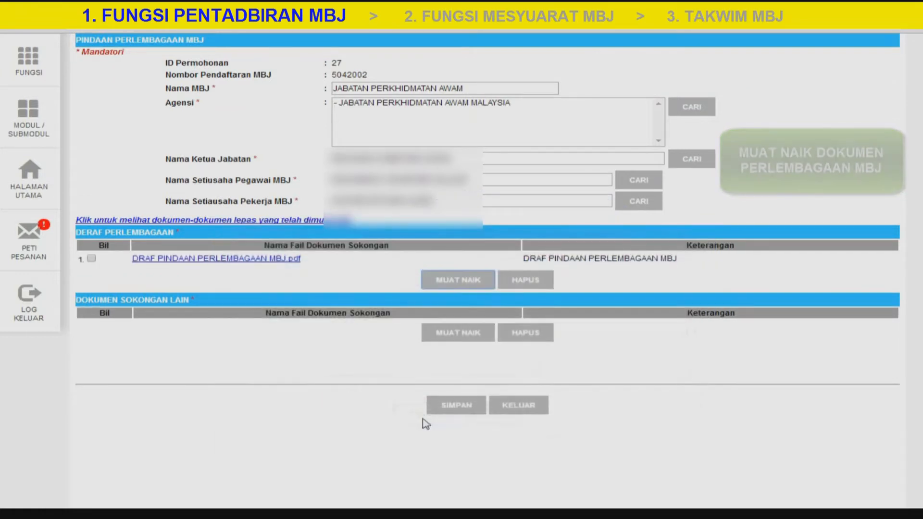
- Upload JUSTIFIKASI PINDAAN PERLEMBAGAAN MBJ.pdf under Dokumen Sokongan Lain with the description "JUSTIFIKASI PINDAAN PERLEMBAGAAN MBJ"
click(458, 333)
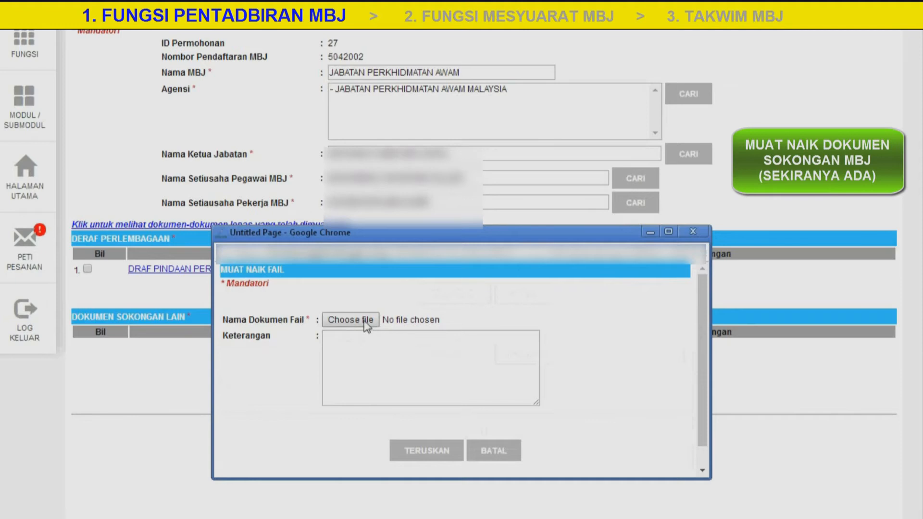
click(364, 321)
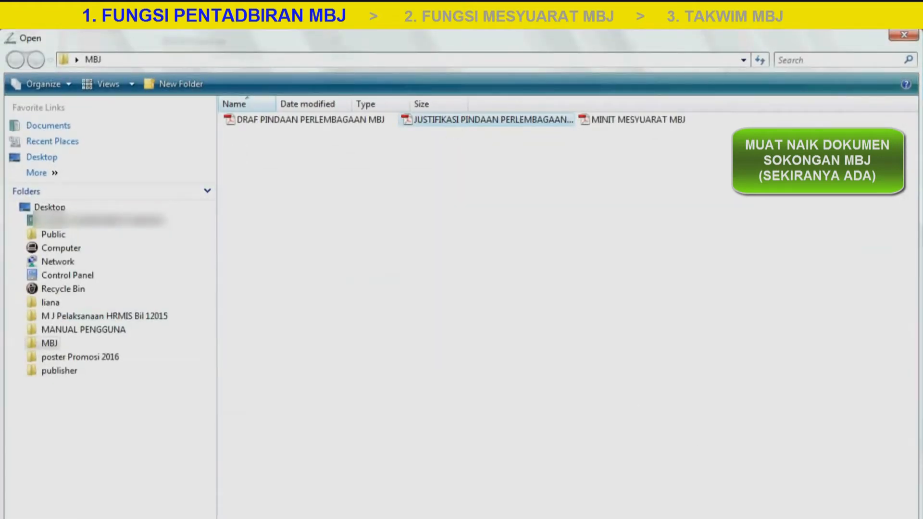
key(Return)
click(392, 361)
text(JUSTIFIKASI PINDAAN PERLEMBAGAAN MBJ)
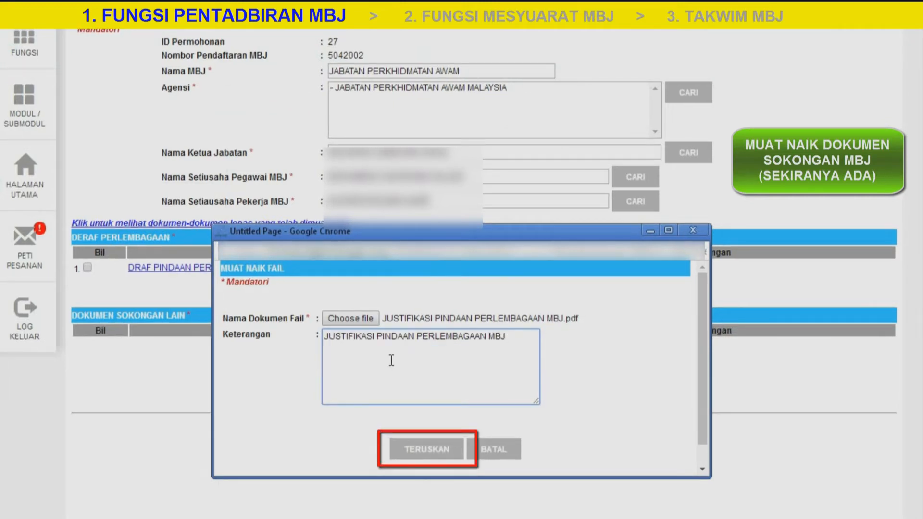
click(408, 447)
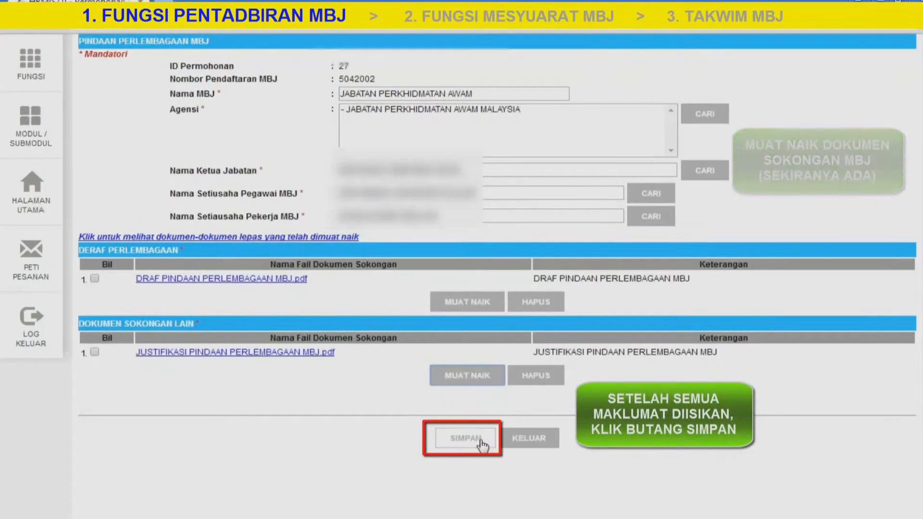
- Save the constitution amendment application, confirm the save, and dismiss the resulting message
click(462, 438)
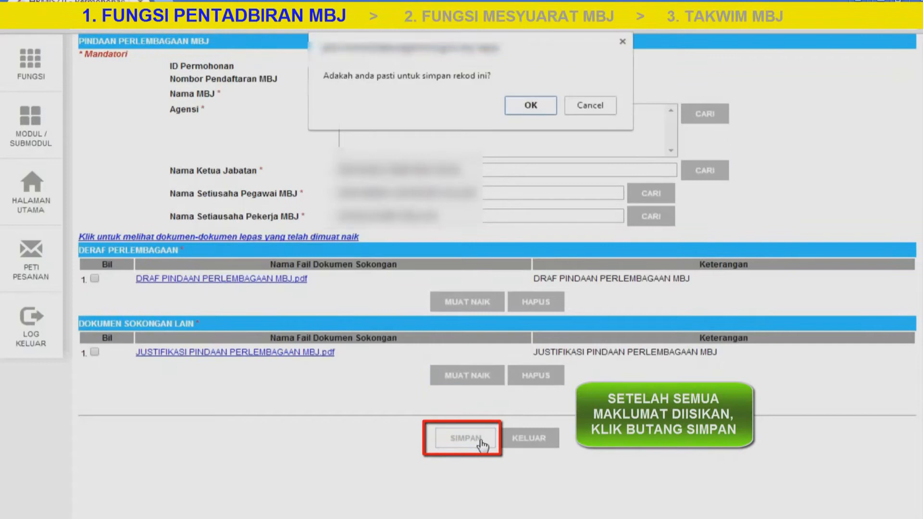
click(525, 107)
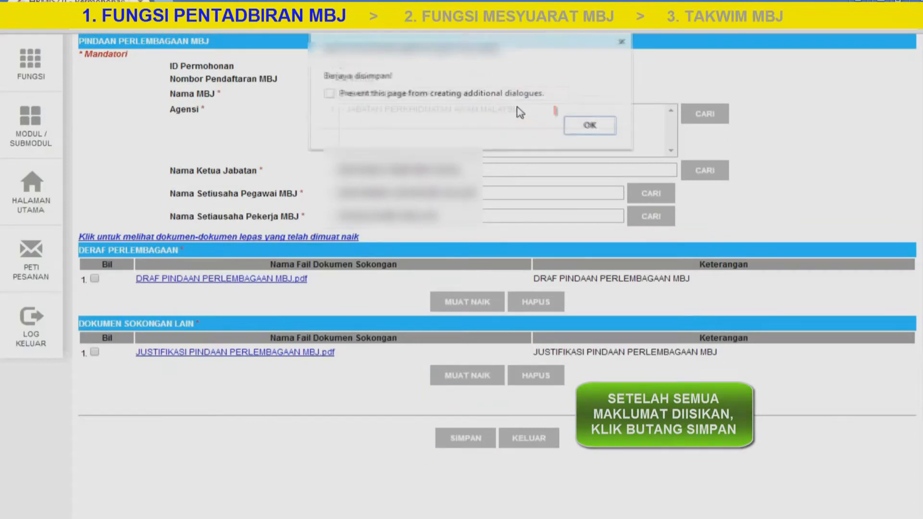
click(599, 129)
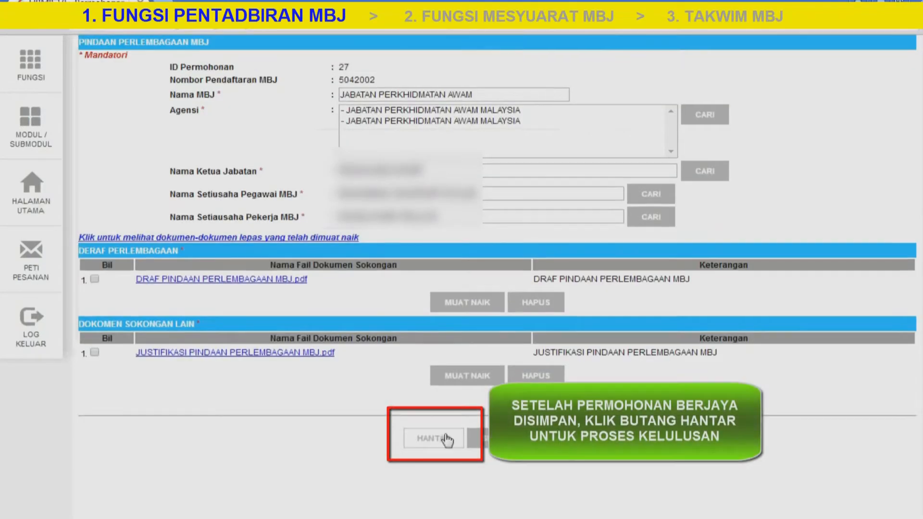
- Start submitting the application for approval and add a Salinan Kepada recipient found by identity card number
click(434, 439)
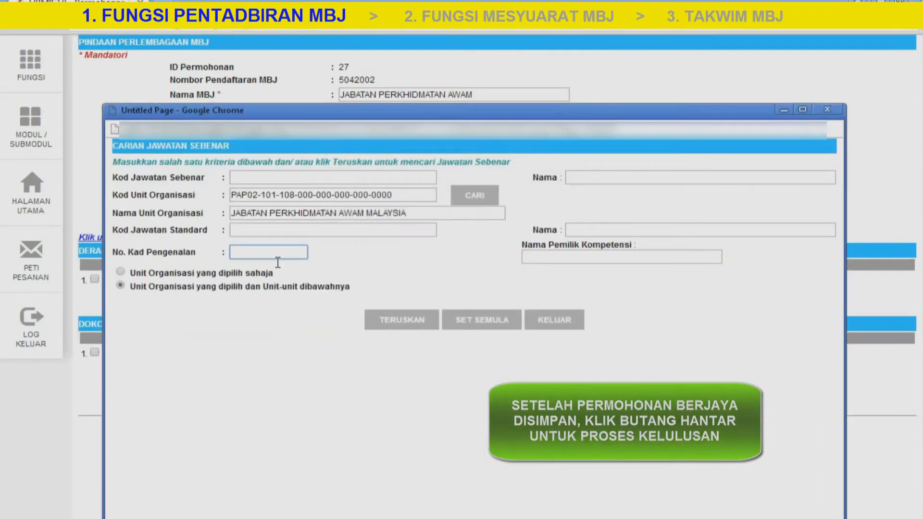
text(58)
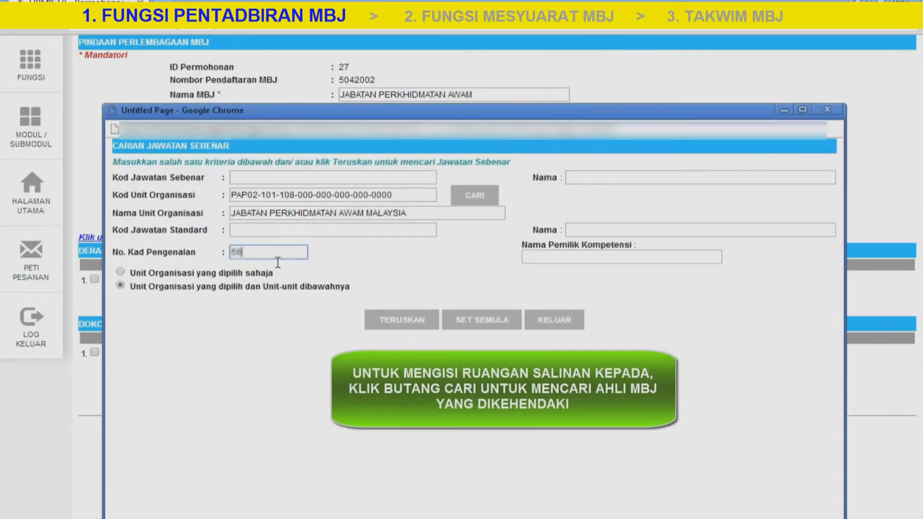
click(399, 321)
click(122, 395)
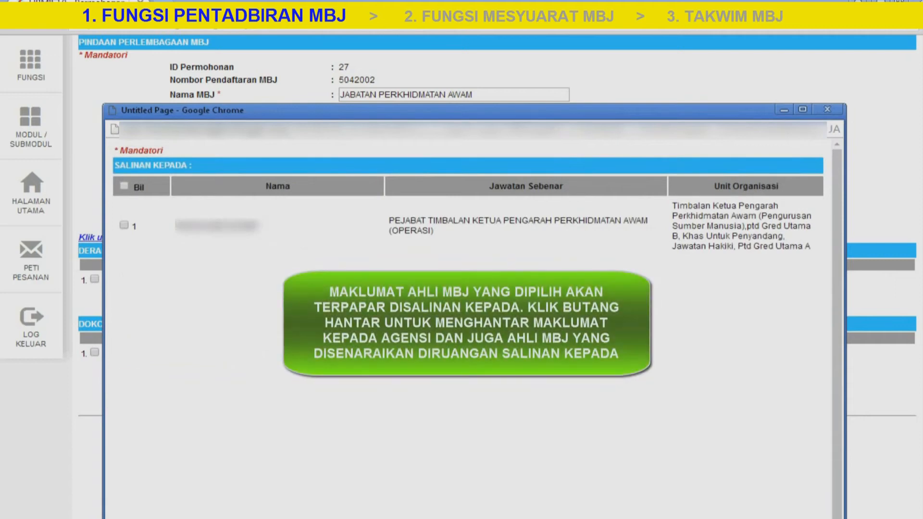
- Send the application to the agency and the copied member, confirm the submission, and close the workflow message list
click(491, 368)
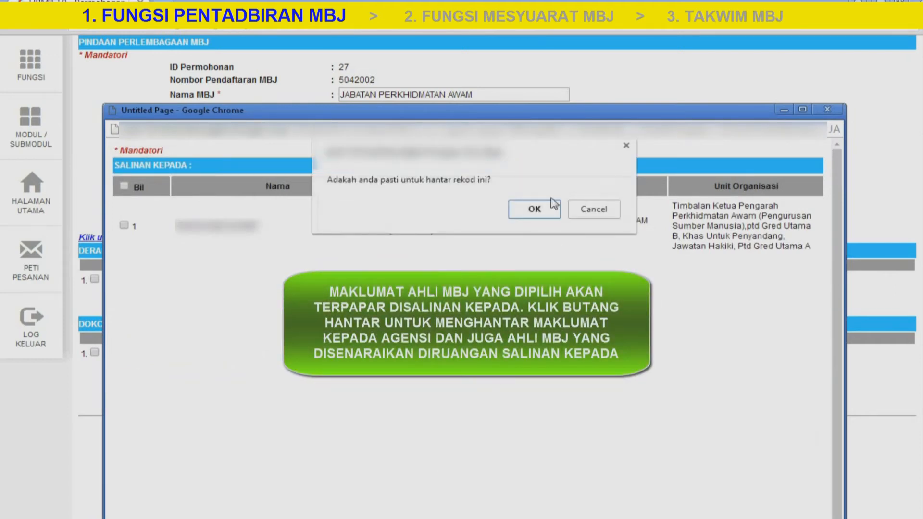
click(535, 209)
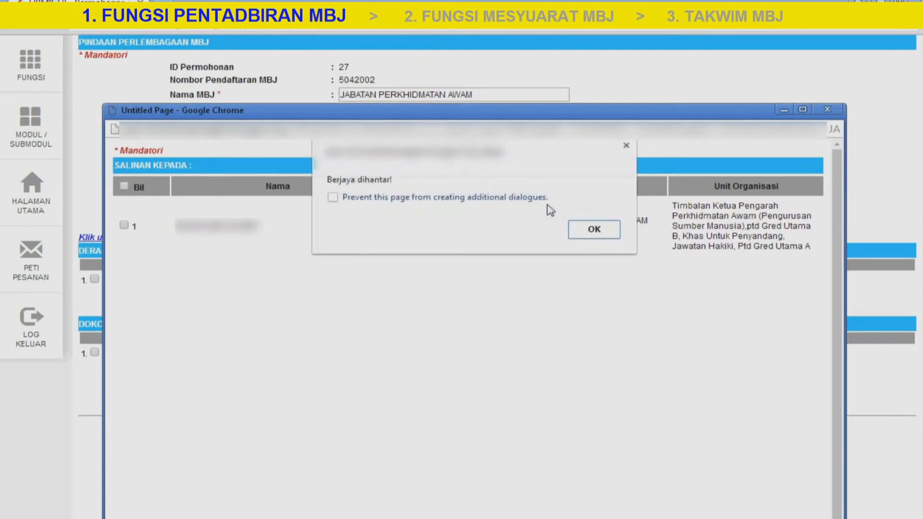
click(594, 230)
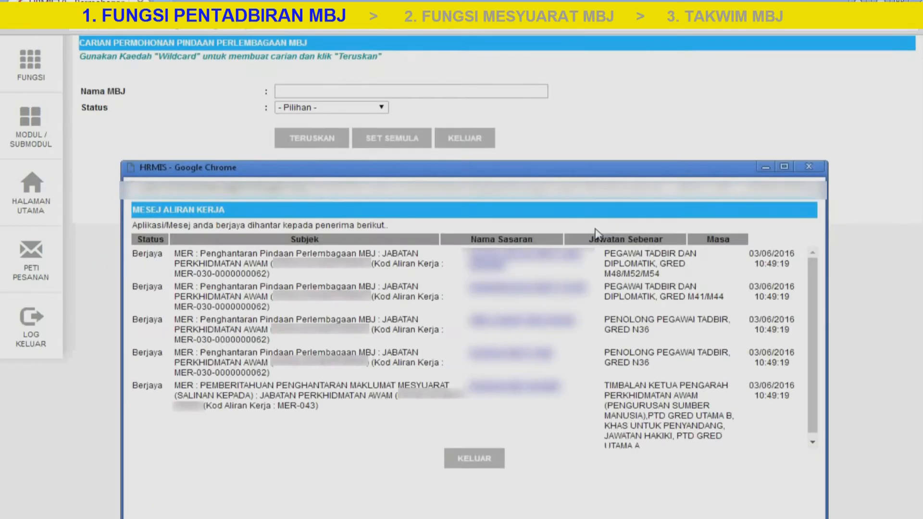
click(483, 459)
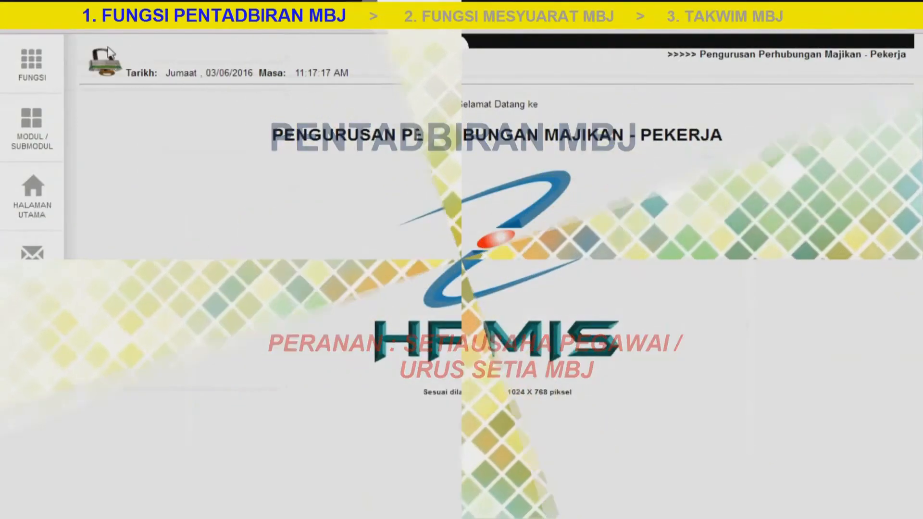
- Go to Kemaskini Ahli MBJ under Pentadbiran MBJ (Baru), list the MBJ records, and open the one for JABATAN PERKHIDMATAN AWAM
mouse_move(241, 51)
mouse_move(336, 51)
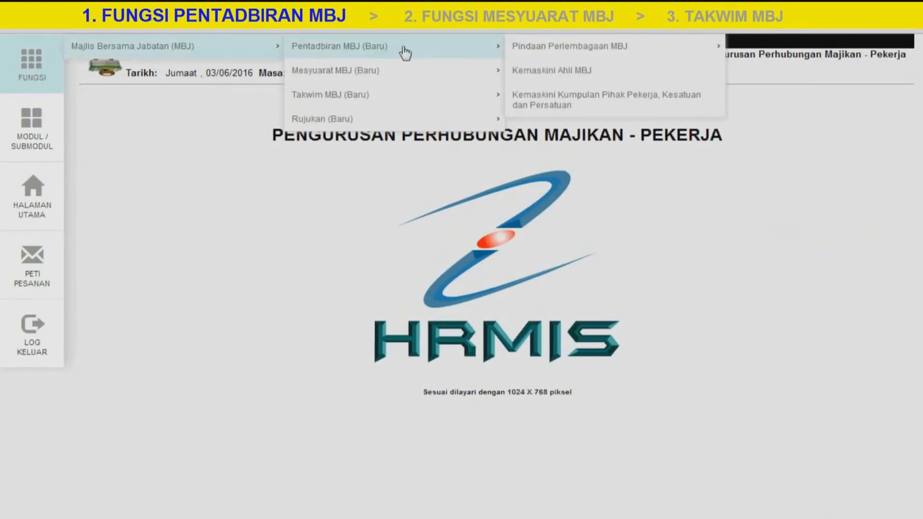
mouse_move(562, 55)
click(583, 75)
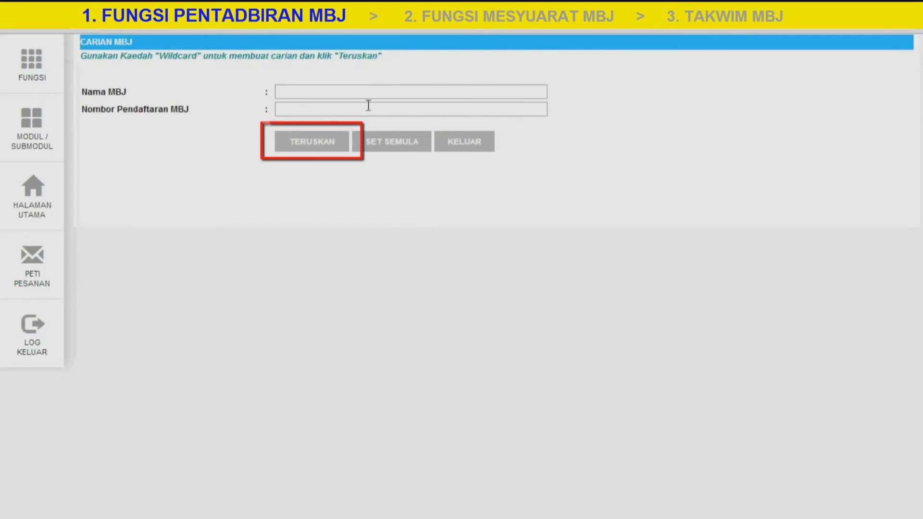
click(336, 145)
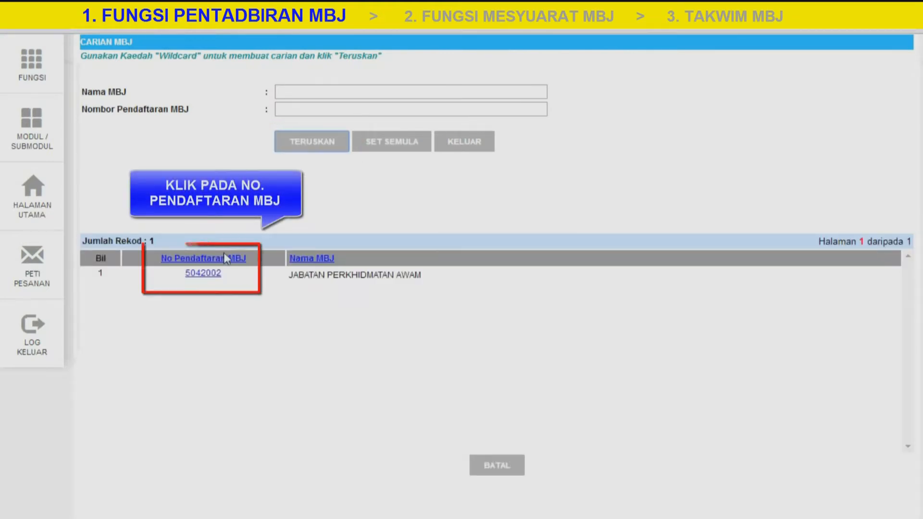
click(214, 273)
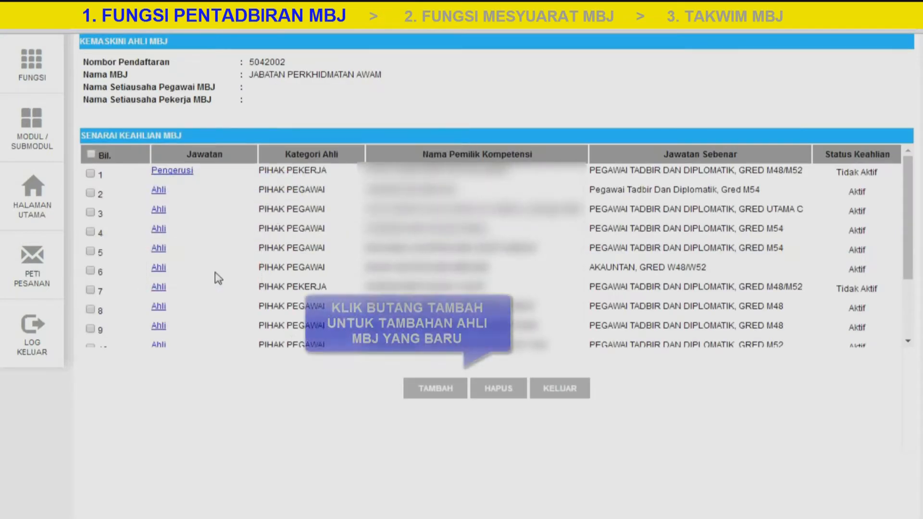
- Start a new MBJ member entry, look up the person by identity card number, and select the matching record
click(436, 389)
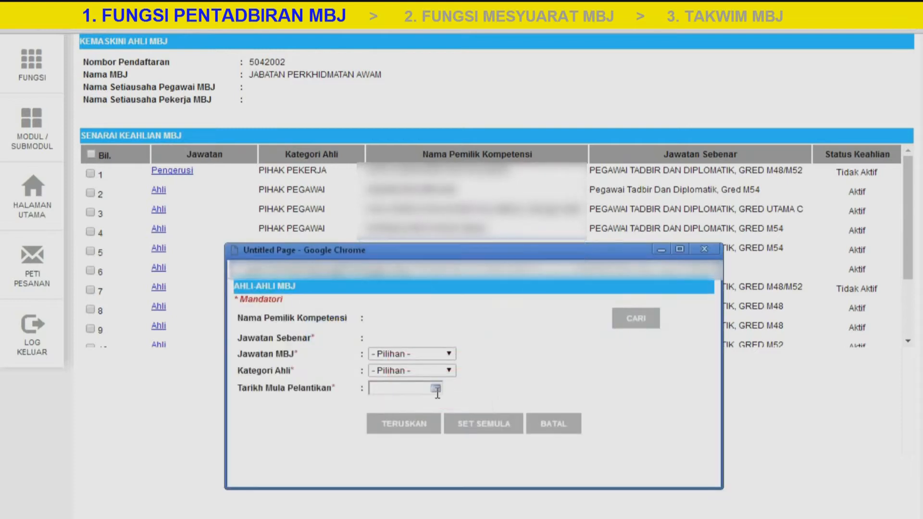
click(630, 320)
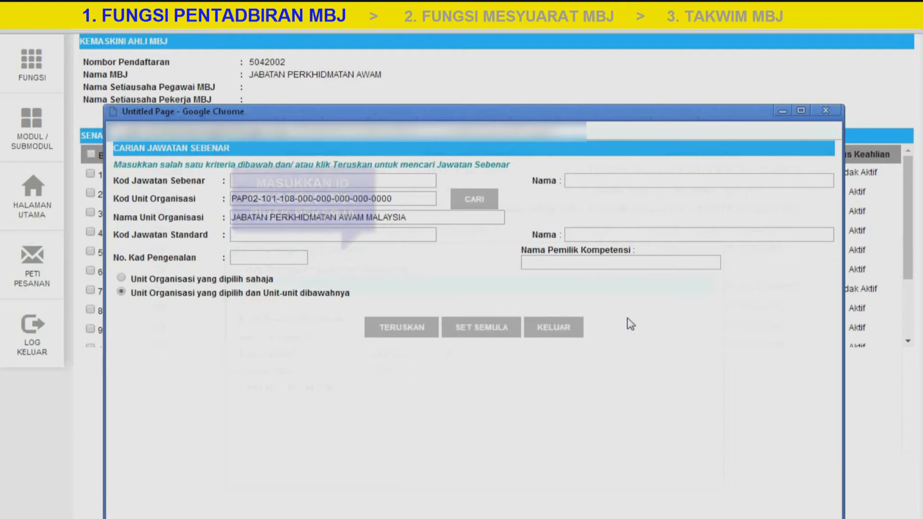
click(290, 264)
key(ctrl+v)
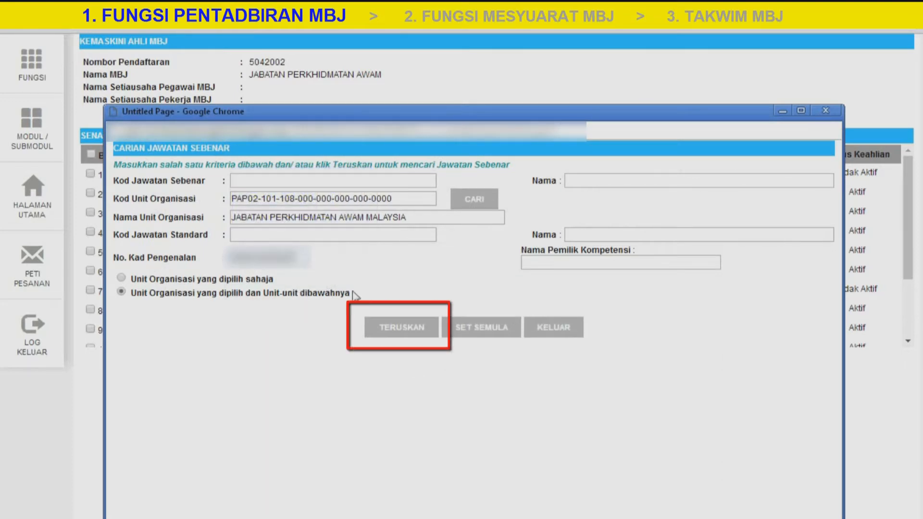
click(382, 327)
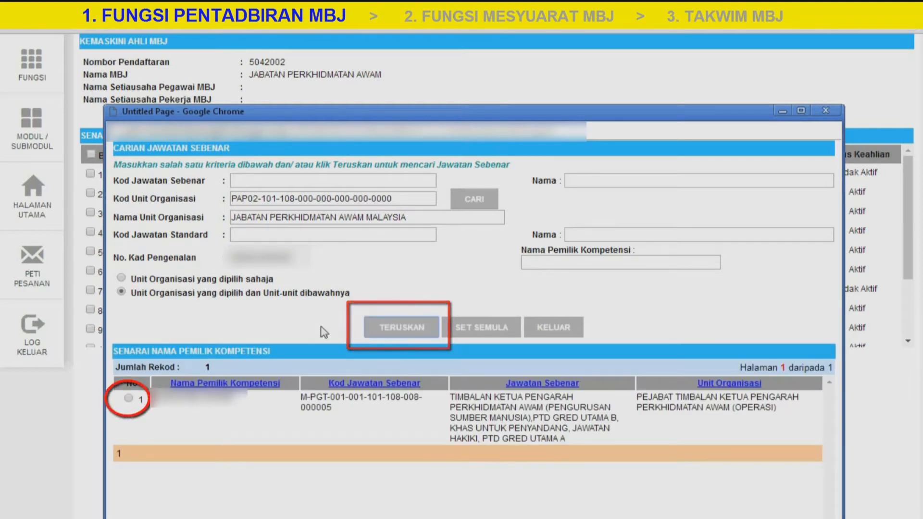
click(130, 400)
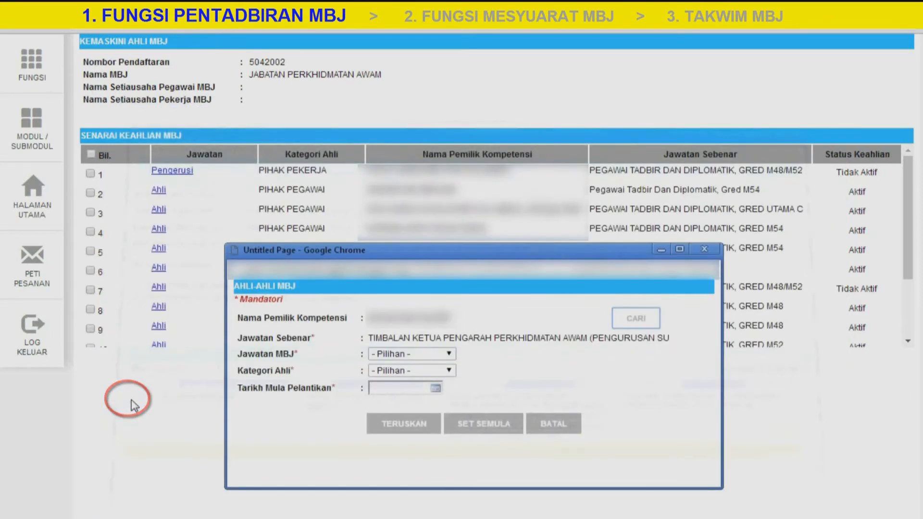
- Set the new member's Jawatan MBJ to Pengerusi, Kategori Ahli to Pihak Pegawai, and Tarikh Mula Pelantikan to 01/01/2016
click(446, 356)
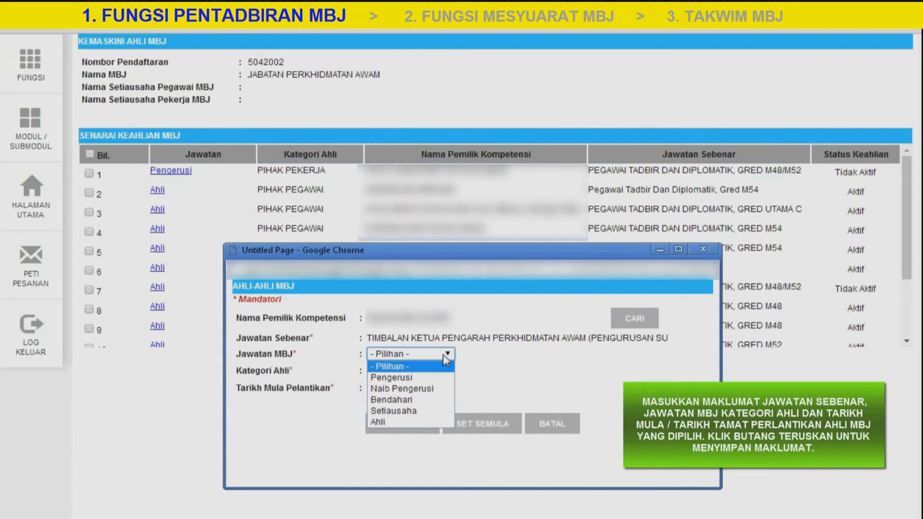
click(423, 378)
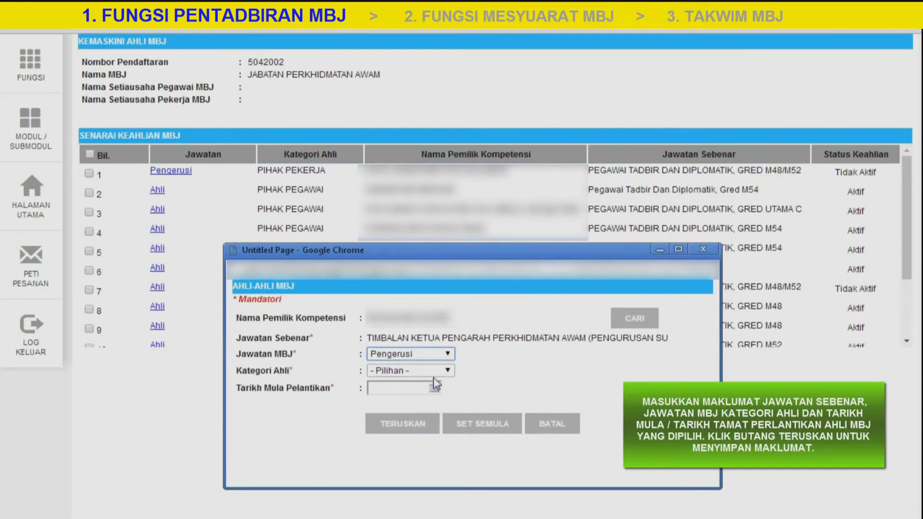
click(447, 372)
click(441, 392)
click(441, 393)
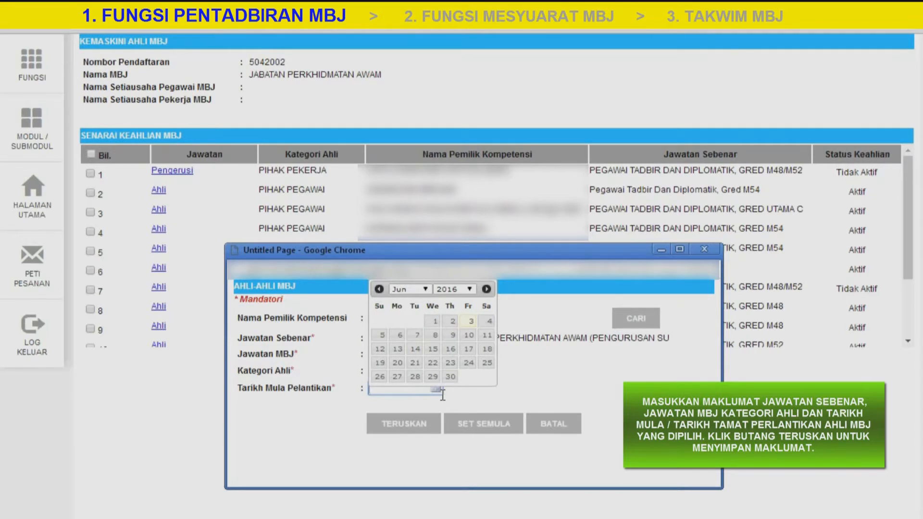
click(426, 291)
click(400, 300)
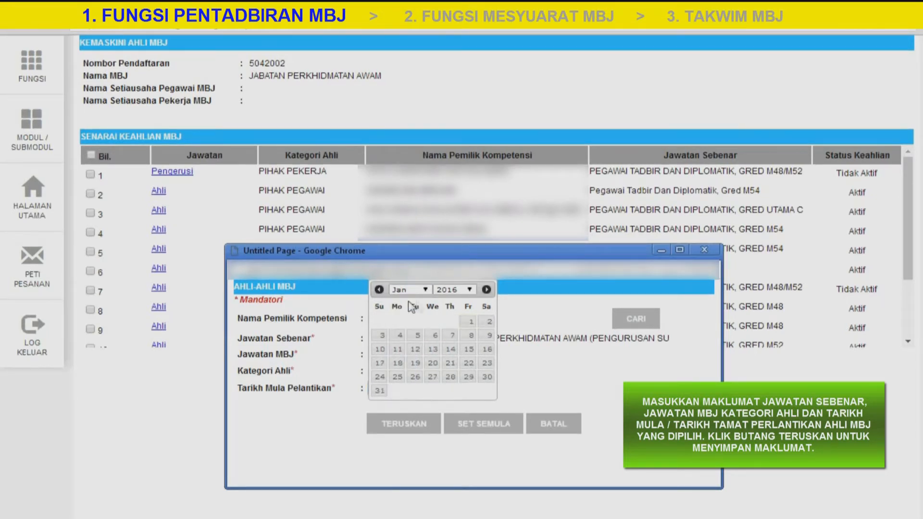
click(473, 329)
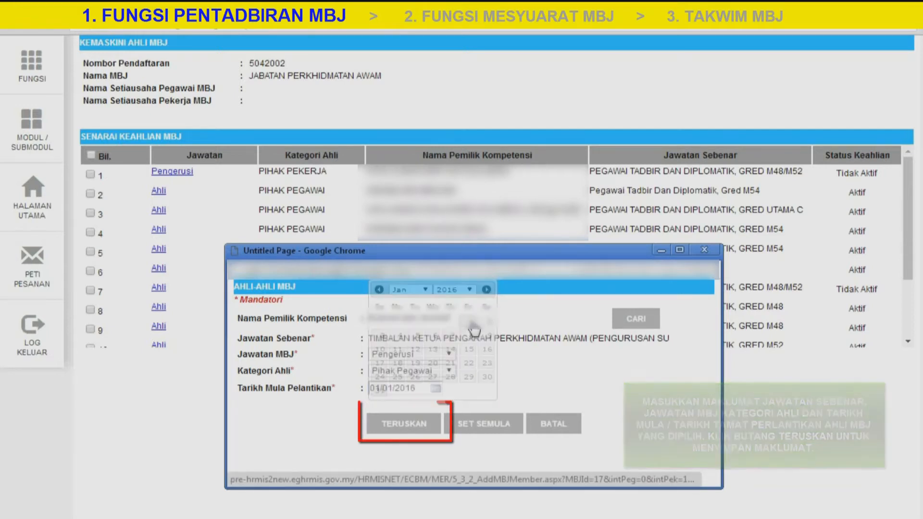
- Save the Pengerusi member record, confirming the save and dismissing the resulting message
click(415, 426)
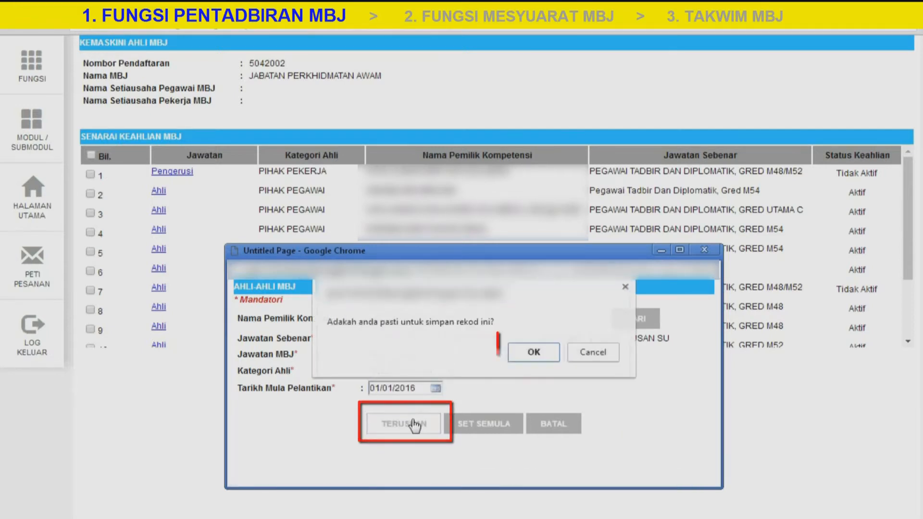
click(525, 357)
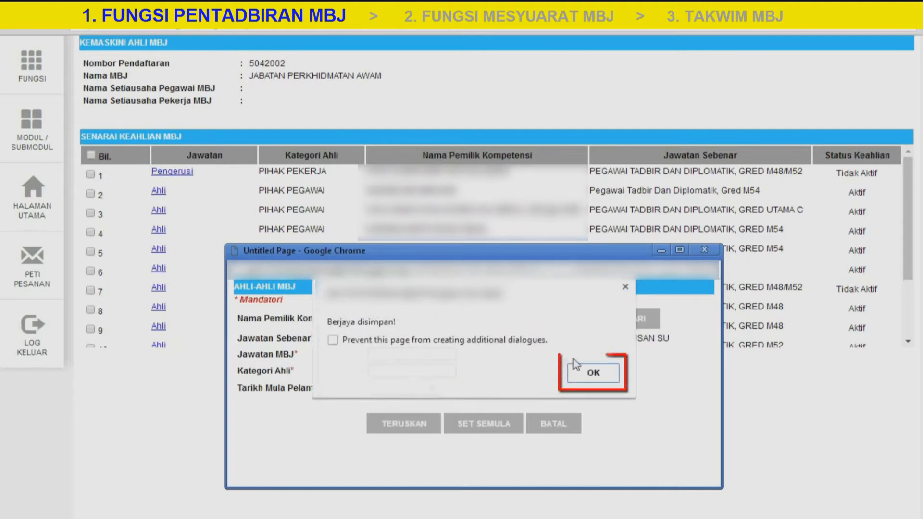
click(591, 377)
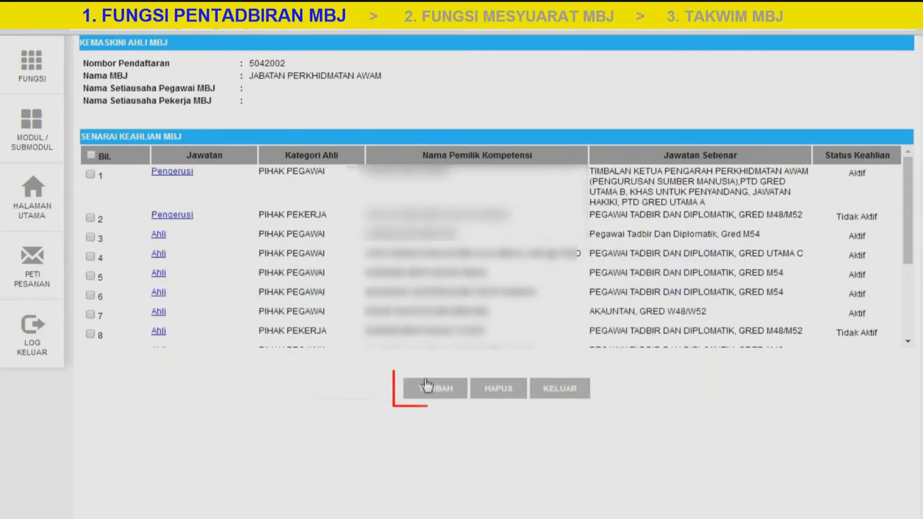
- Start another MBJ member entry, look up the officer-side secretary by identity card number, and select the matching record
click(426, 390)
click(623, 319)
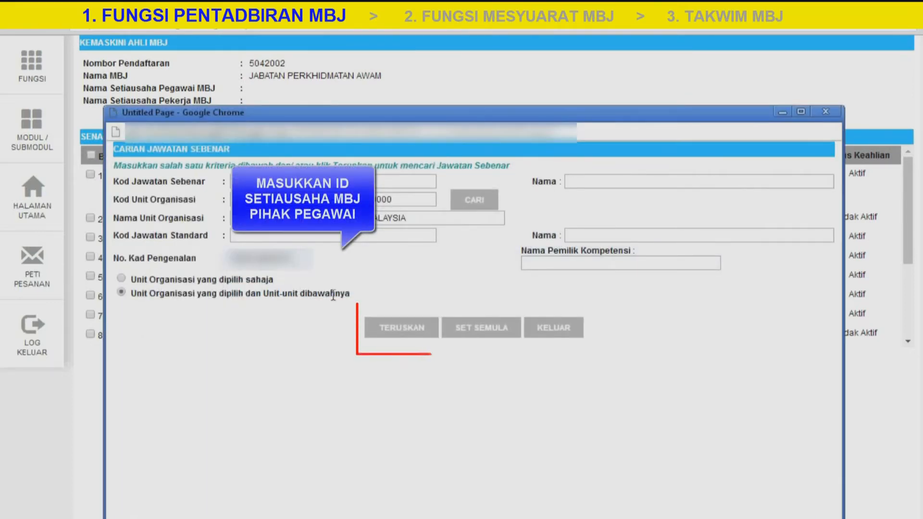
click(392, 329)
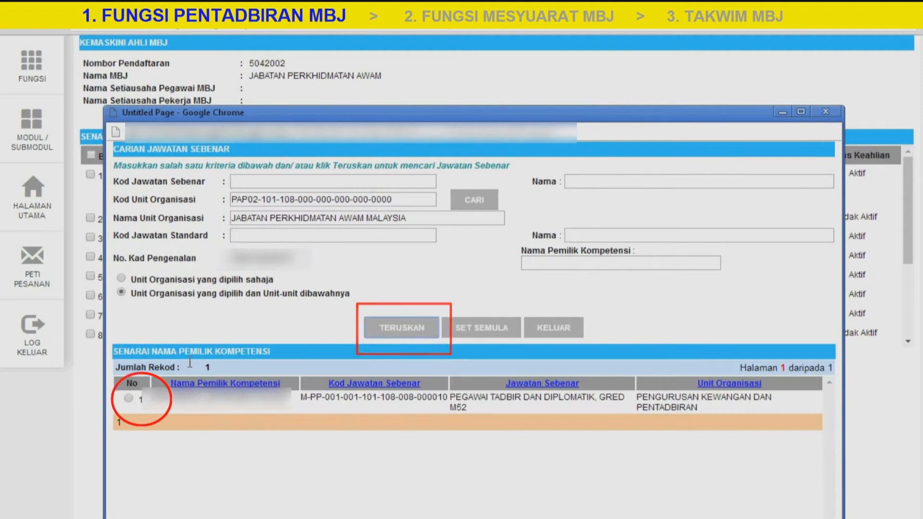
click(128, 398)
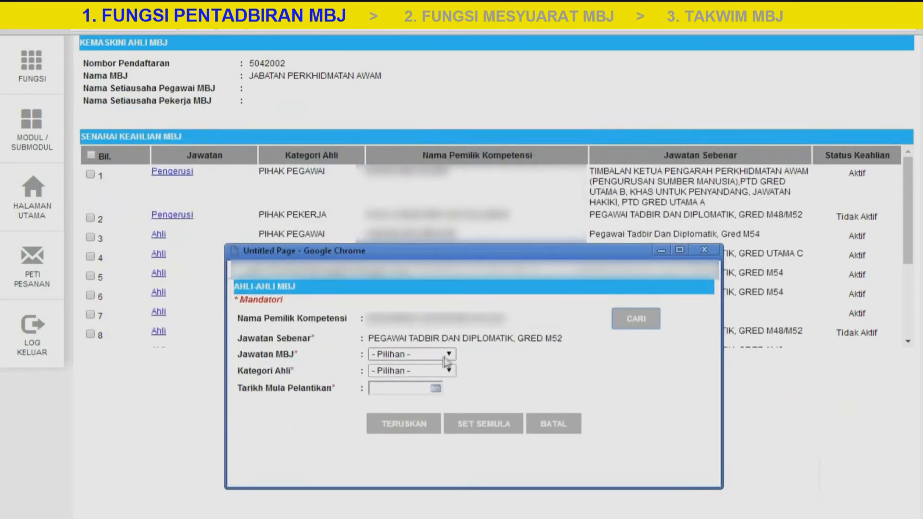
- Set Jawatan MBJ to Setiausaha, Kategori Ahli to Pihak Pegawai, and Tarikh Mula Pelantikan to 01/01/2016, and save the member record
click(449, 355)
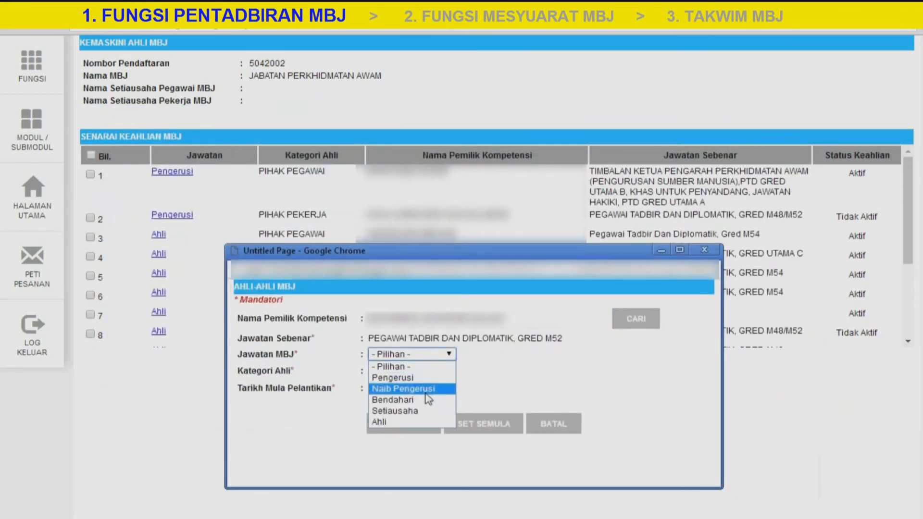
click(417, 411)
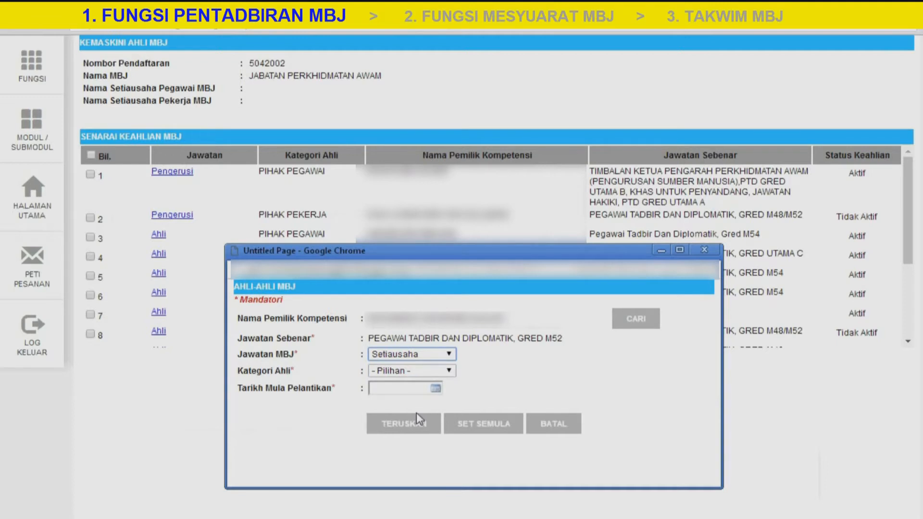
click(448, 372)
click(445, 394)
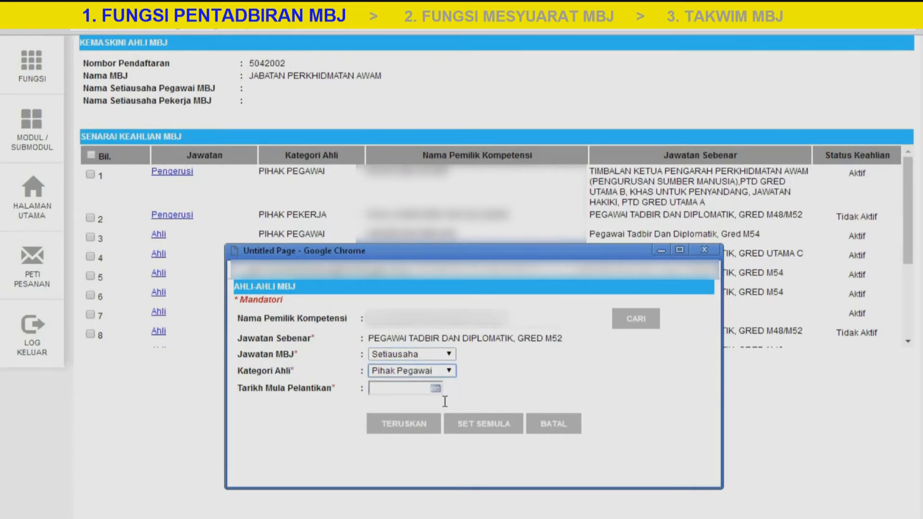
click(435, 389)
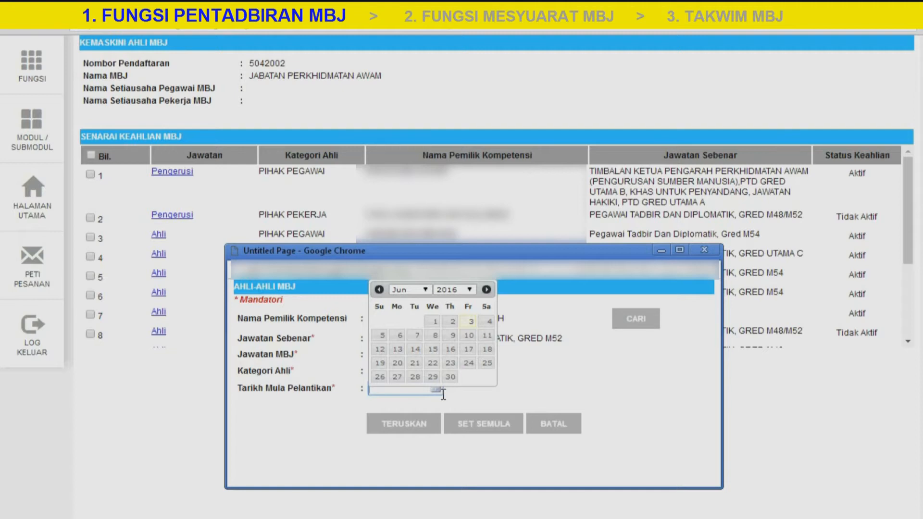
click(426, 290)
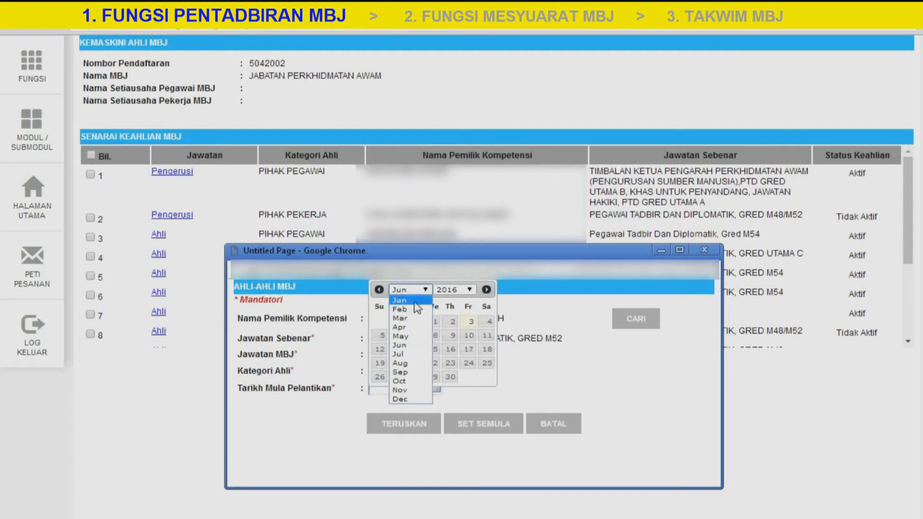
click(400, 301)
click(470, 321)
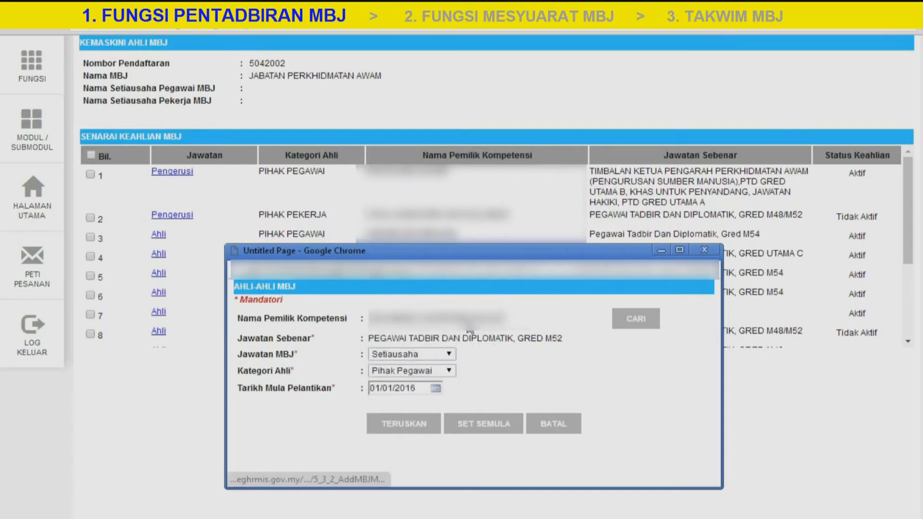
click(423, 425)
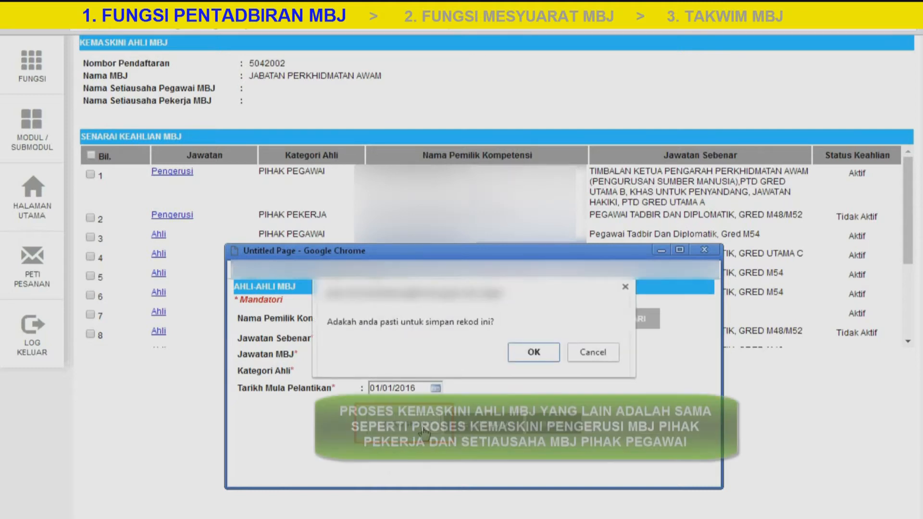
click(525, 357)
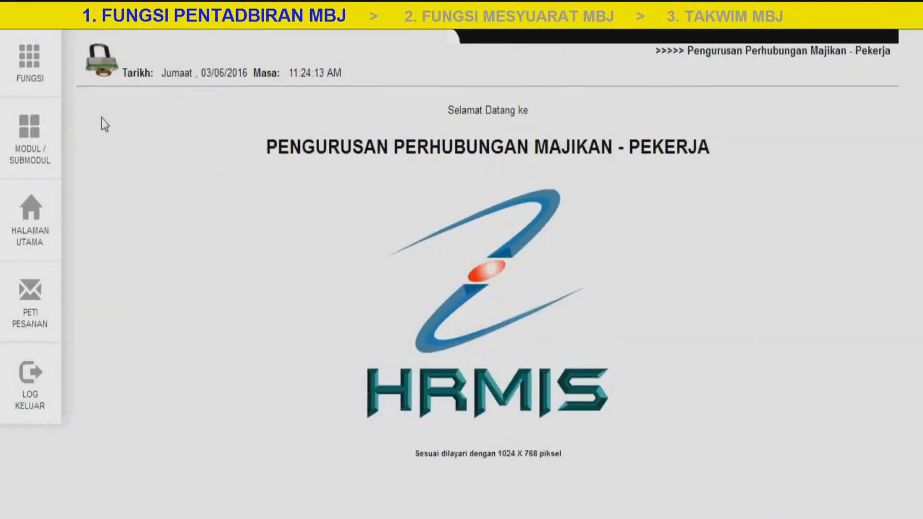
- Go to Kemaskini Kumpulan Pihak Pekerja, Kesatuan dan Persatuan under Pentadbiran MBJ (Baru), list the MBJ records, and open JABATAN PERKHIDMATAN AWAM
mouse_move(54, 74)
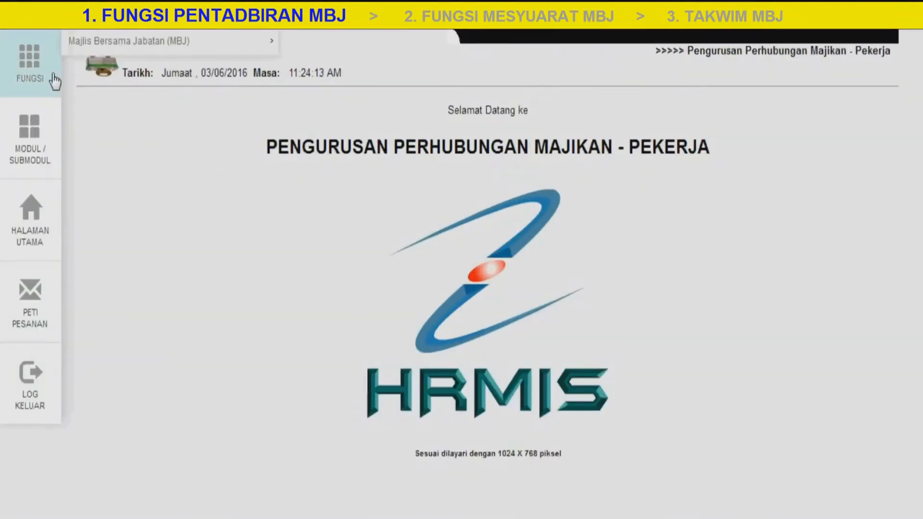
mouse_move(173, 42)
mouse_move(384, 43)
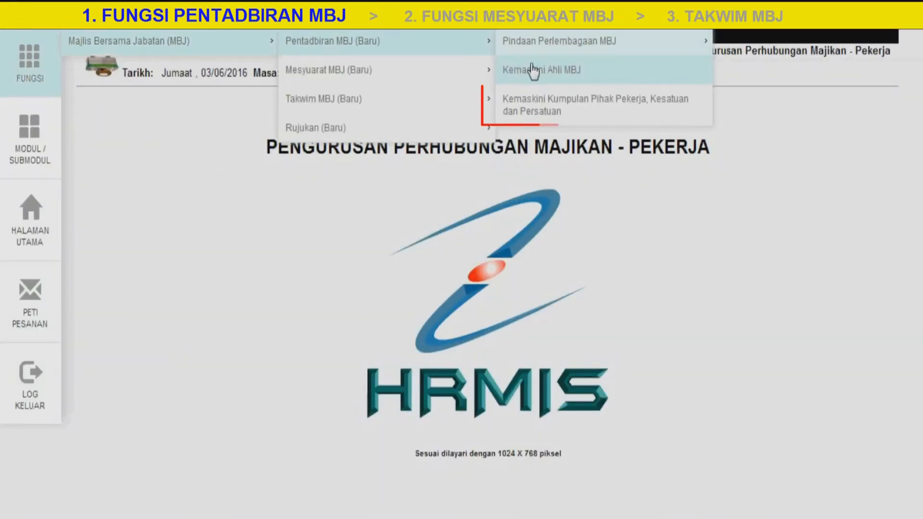
click(533, 104)
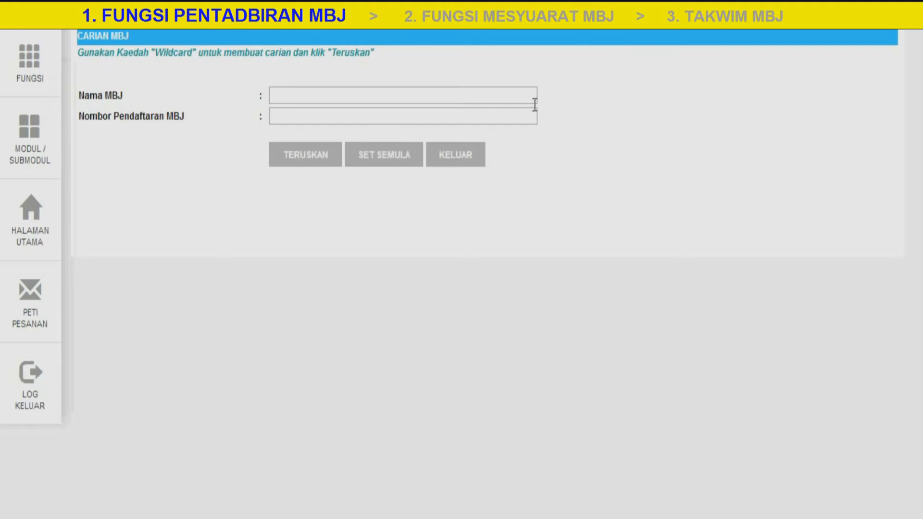
click(330, 157)
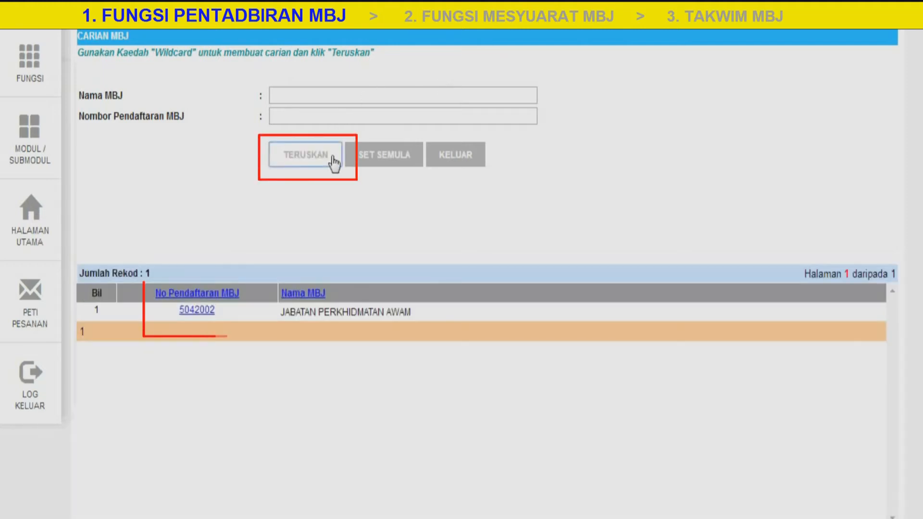
click(211, 314)
- Start a new worker group entry named BAHAGIAN TRANSFORMASI SEKTOR AWAM with Komposisi Pihak Pekerja Bahagian and Status Aktif
click(416, 451)
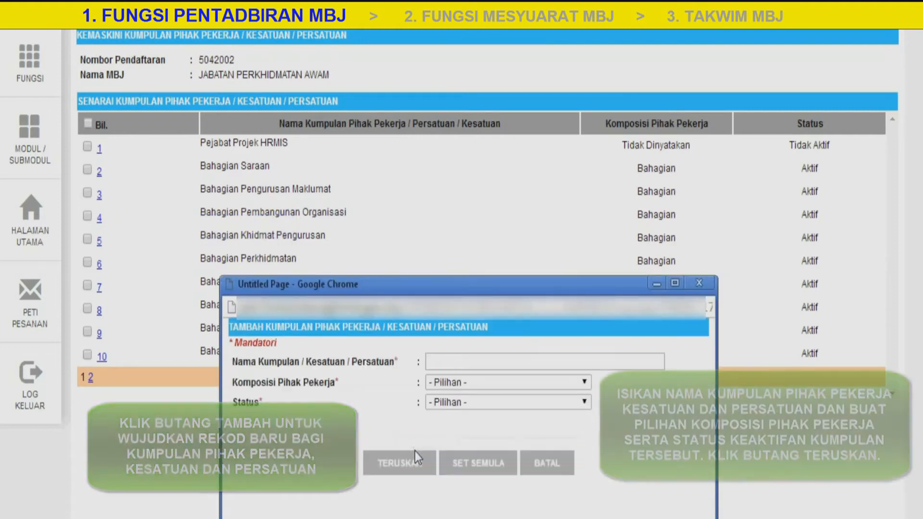
text(BAHAGIAN TRANSFORMASI SEKTOR AWAM)
click(581, 334)
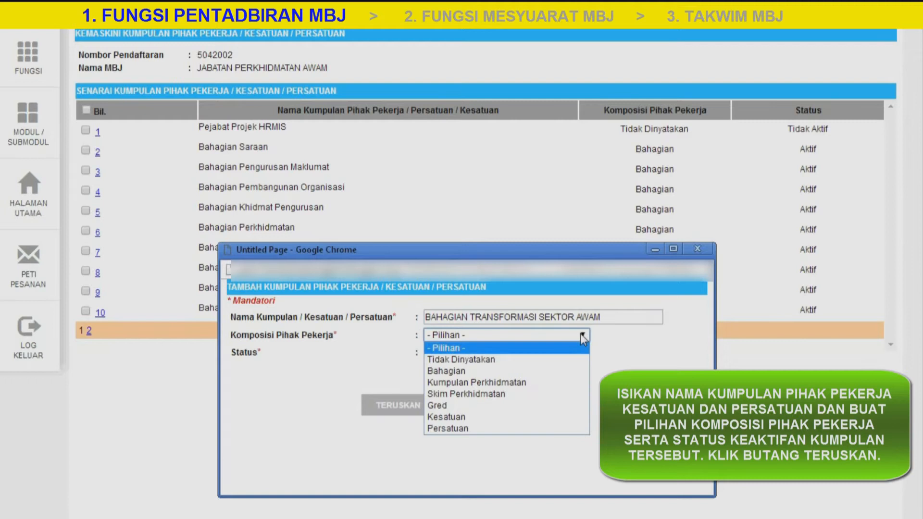
click(569, 372)
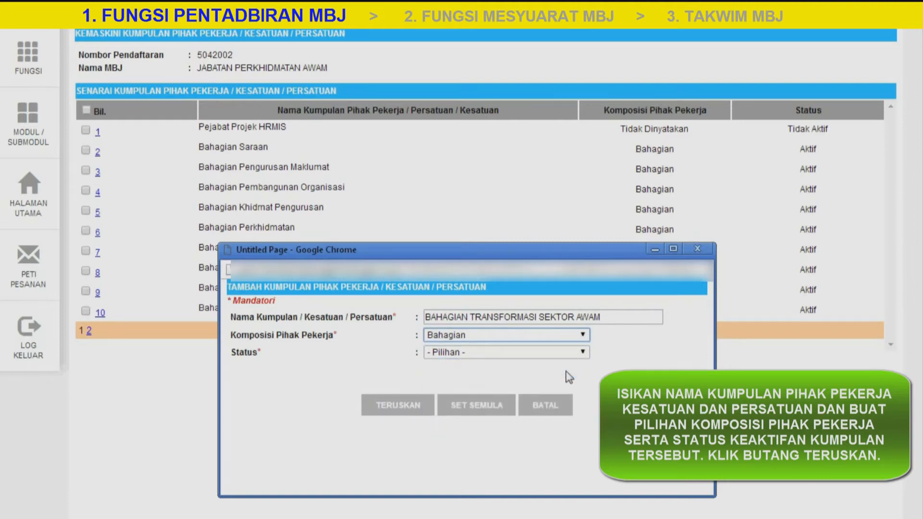
click(583, 355)
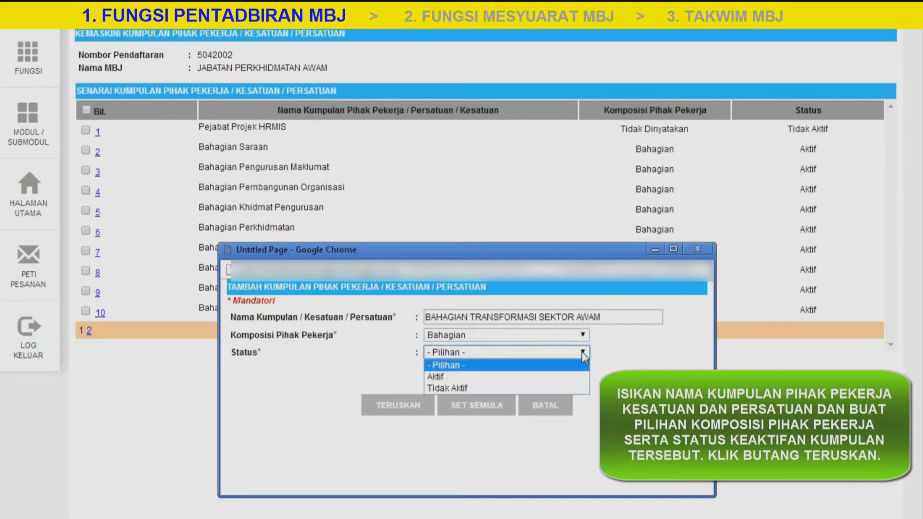
click(568, 376)
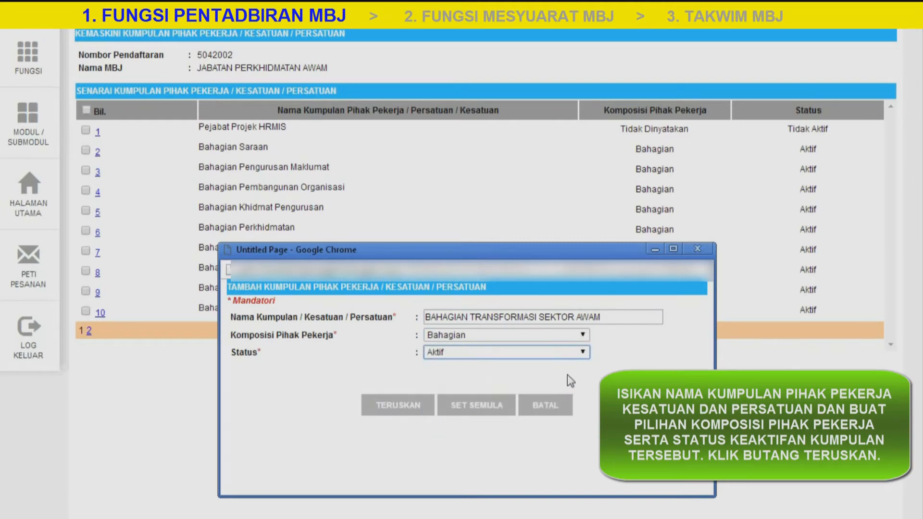
- Save the new worker group record, confirming the save and dismissing the resulting message
click(422, 406)
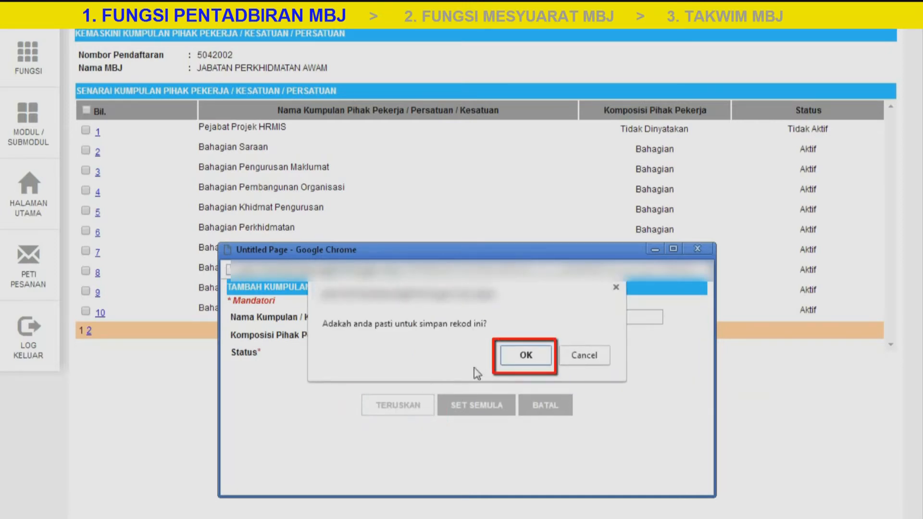
click(543, 359)
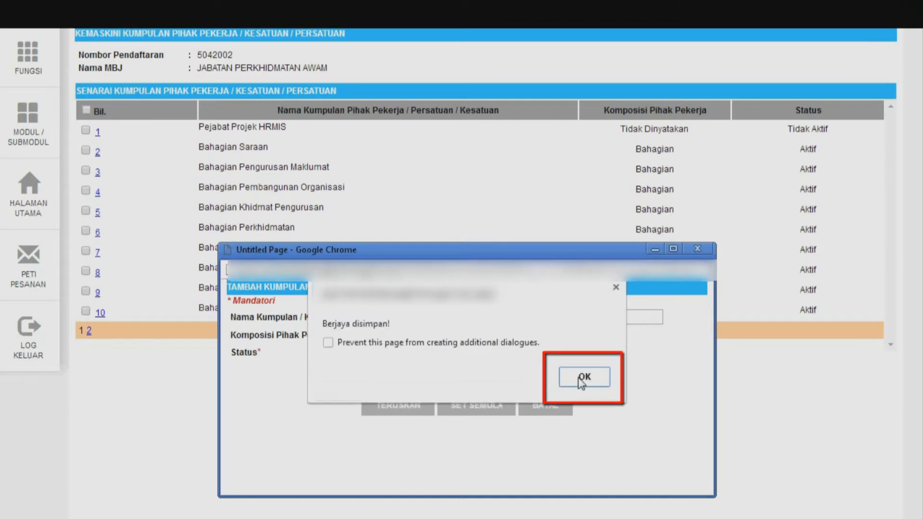
click(583, 378)
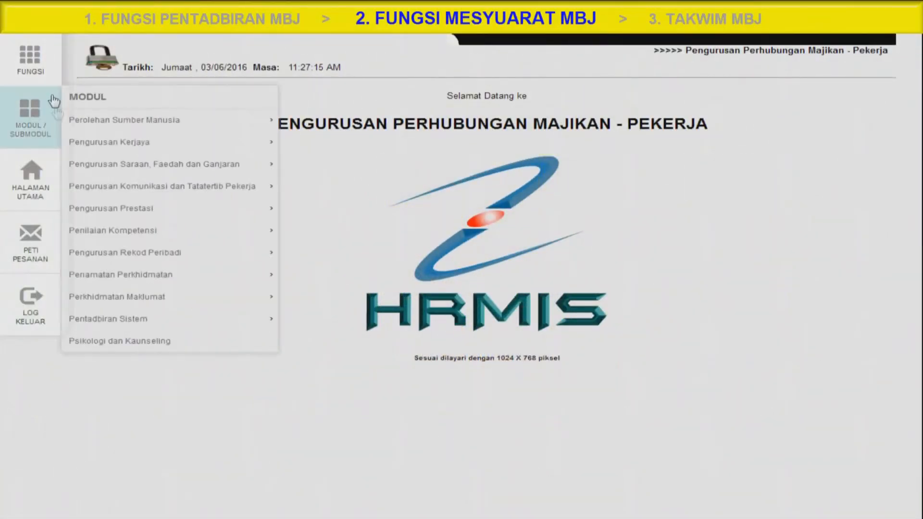
- Go to Selenggara Maklumat Mesyuarat MBJ under Mesyuarat MBJ (Baru)
mouse_move(53, 78)
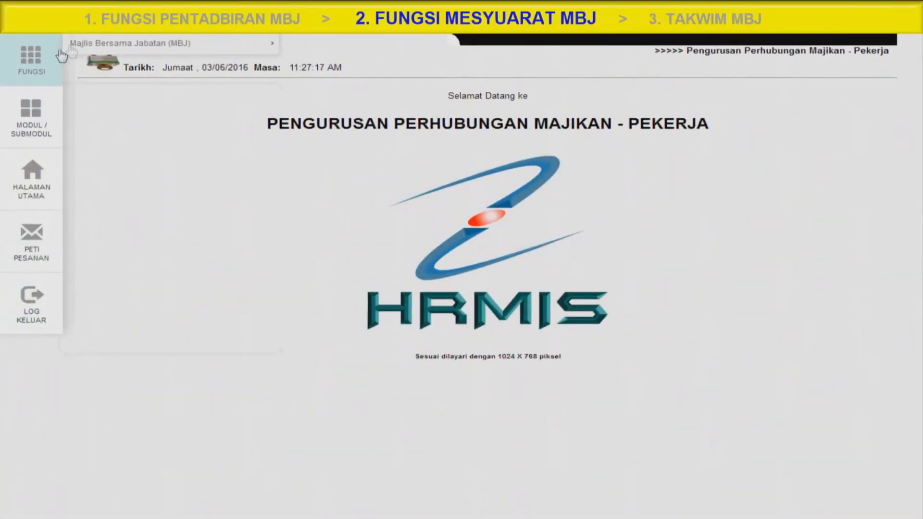
mouse_move(200, 45)
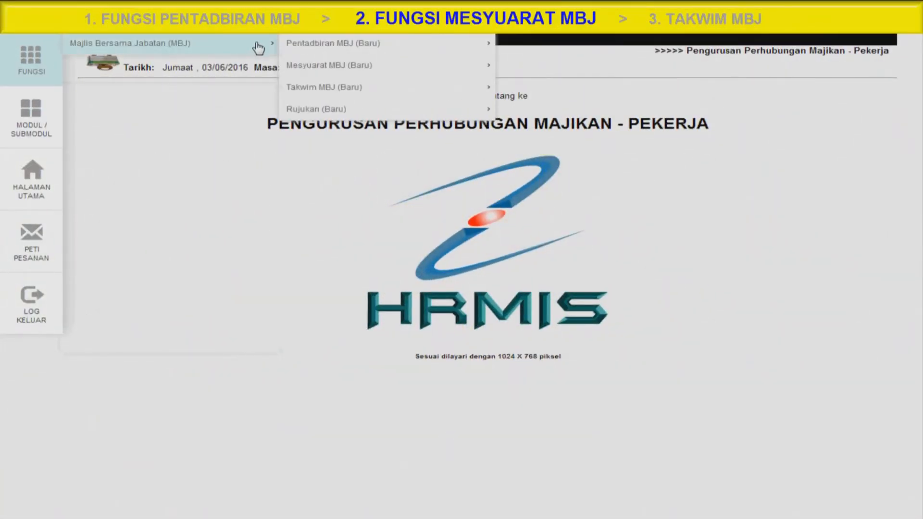
mouse_move(448, 66)
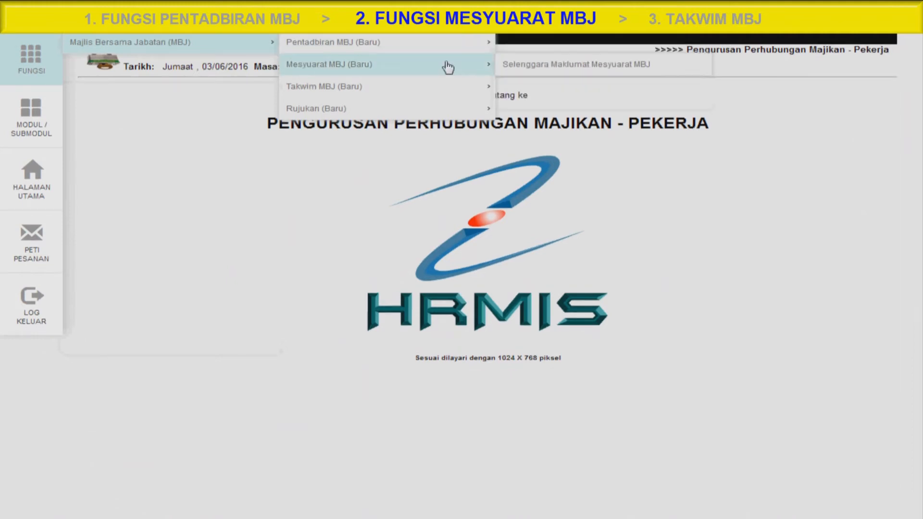
click(528, 68)
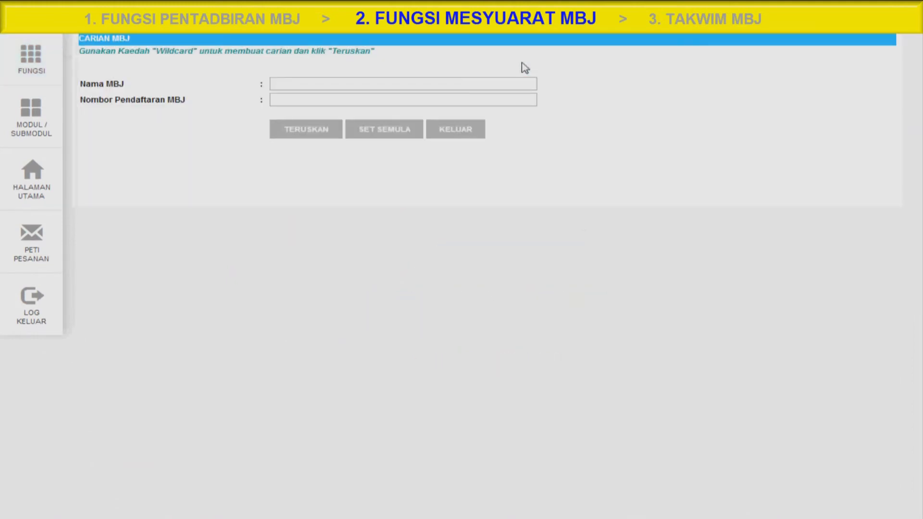
- List the MBJ records, open JABATAN PERKHIDMATAN AWAM, and start a new meeting record for it
click(336, 126)
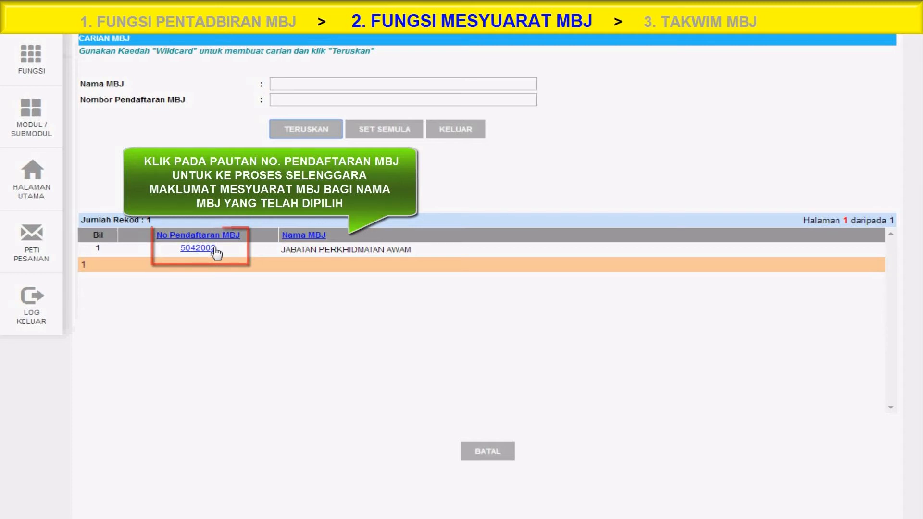
click(214, 251)
click(433, 443)
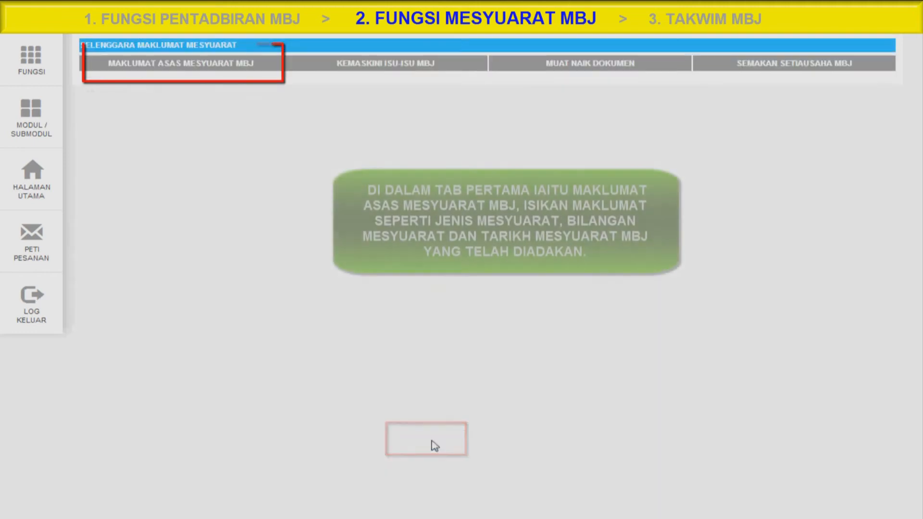
- Fill in the basic meeting details: type Mesyuarat Majlis Bersama Jabatan (MBJ), Bil. Mesyuarat 2/2015, and Tarikh 26/05/2015
click(446, 118)
click(442, 140)
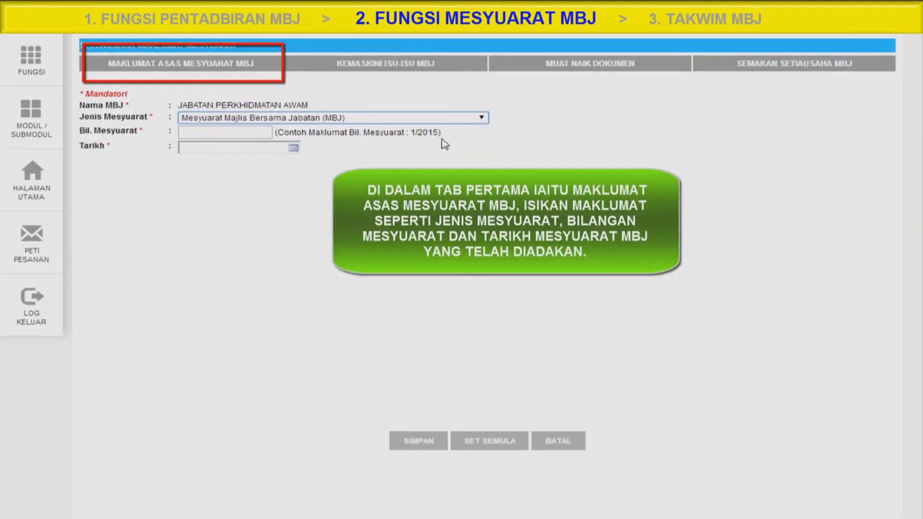
click(264, 138)
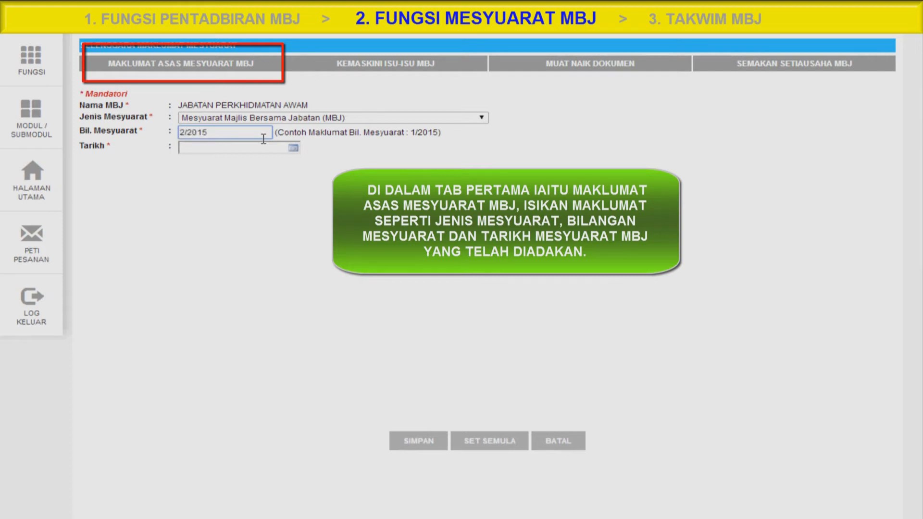
click(298, 149)
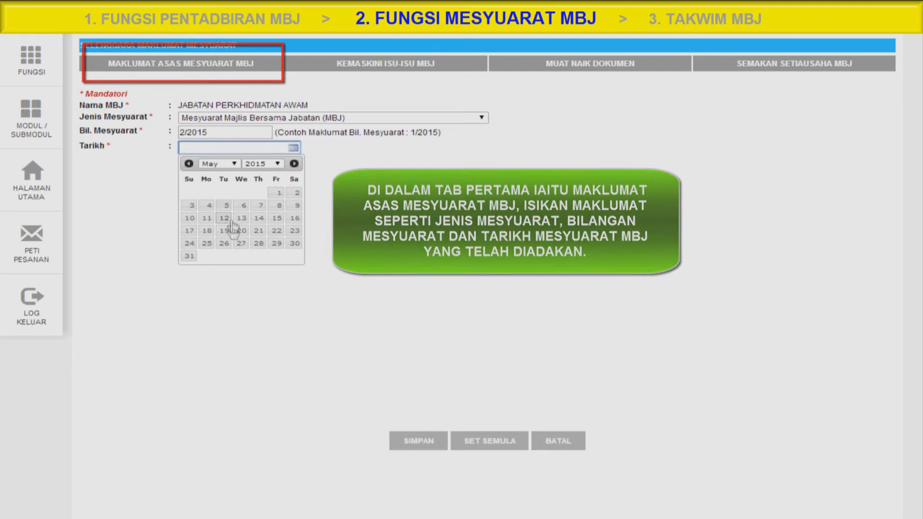
click(225, 243)
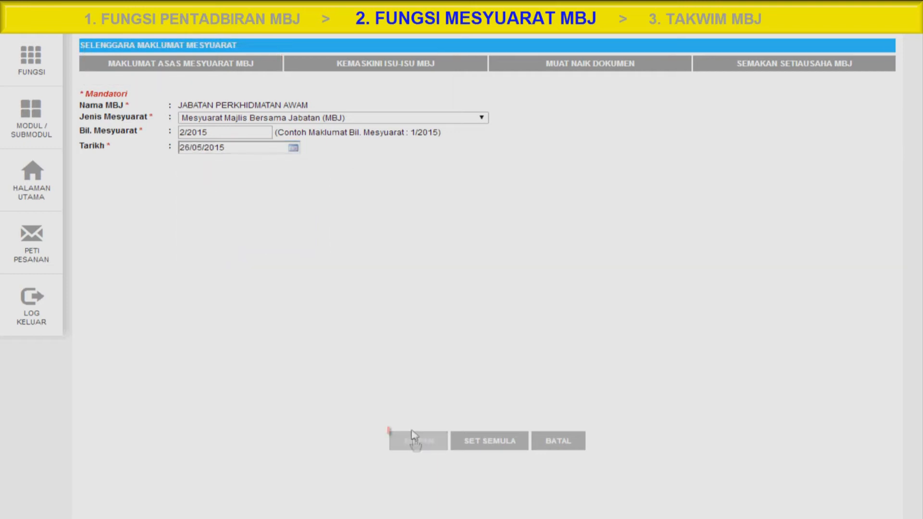
- Save the basic meeting information, confirming the save and dismissing the resulting message
click(414, 439)
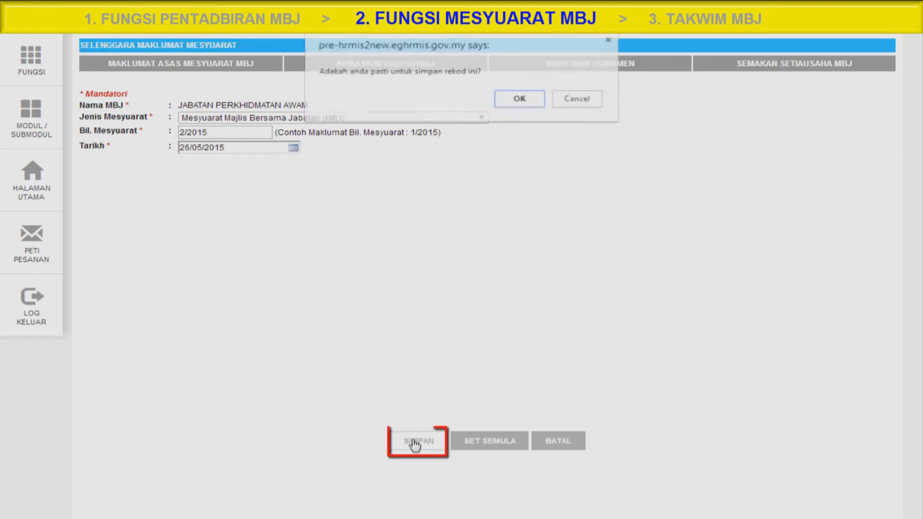
click(516, 102)
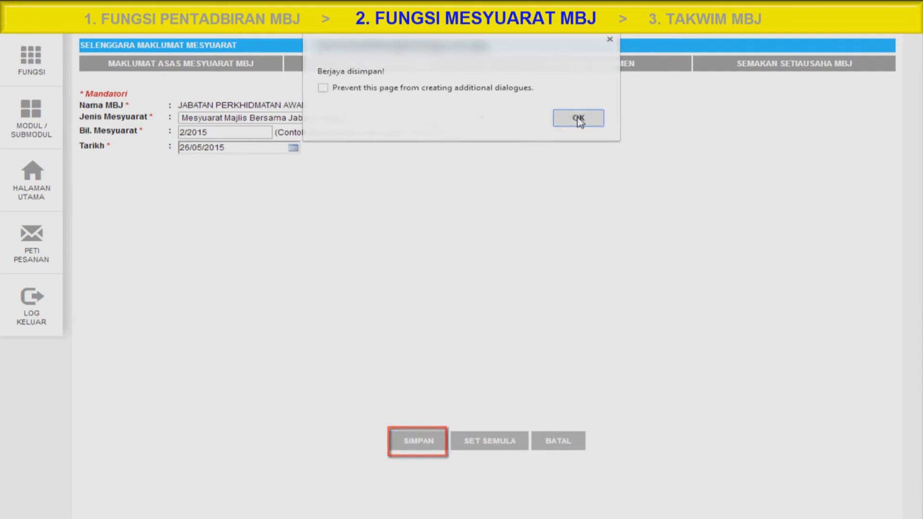
click(578, 119)
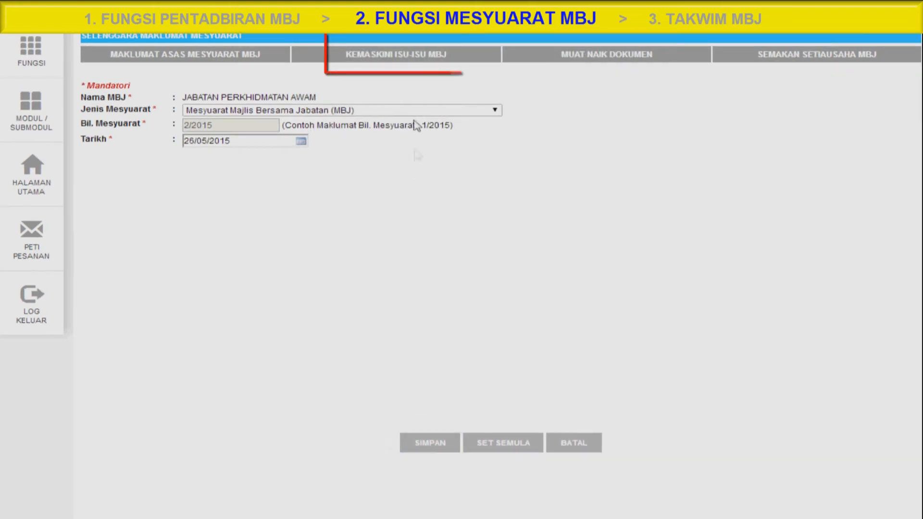
- Record the carried-over issues Anugerah Pegawai Contoh Bulanan JPA and Kebajikan Pegawai Di Jawatan Kumpulan as Pentadbiran, Pingat, Penghargaan dan Saguhati, and save them
click(423, 61)
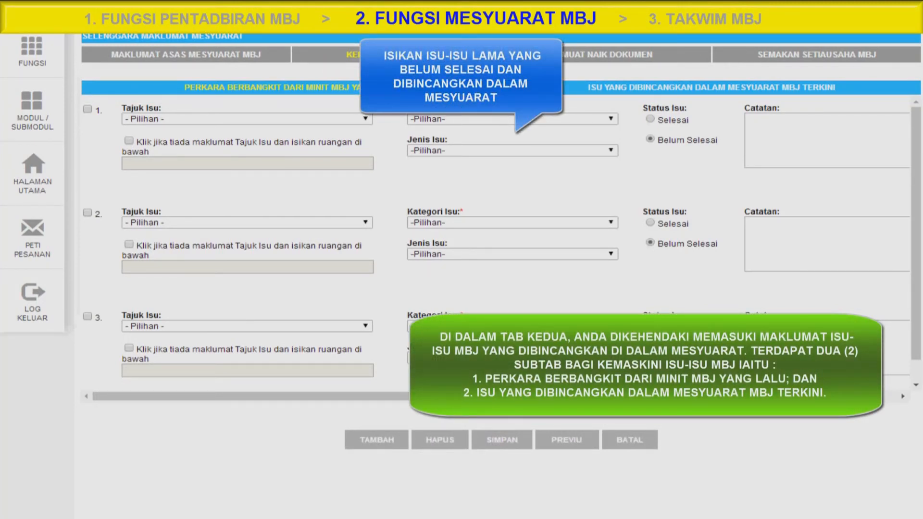
click(367, 119)
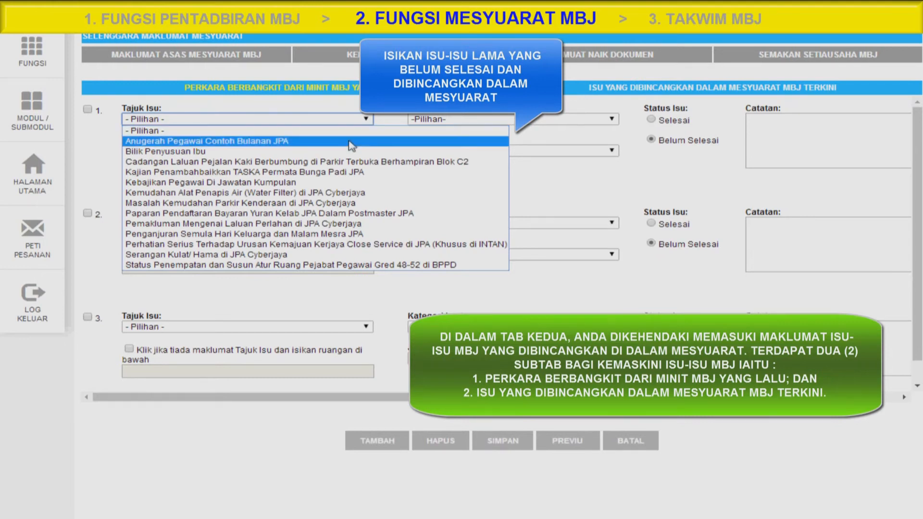
click(352, 142)
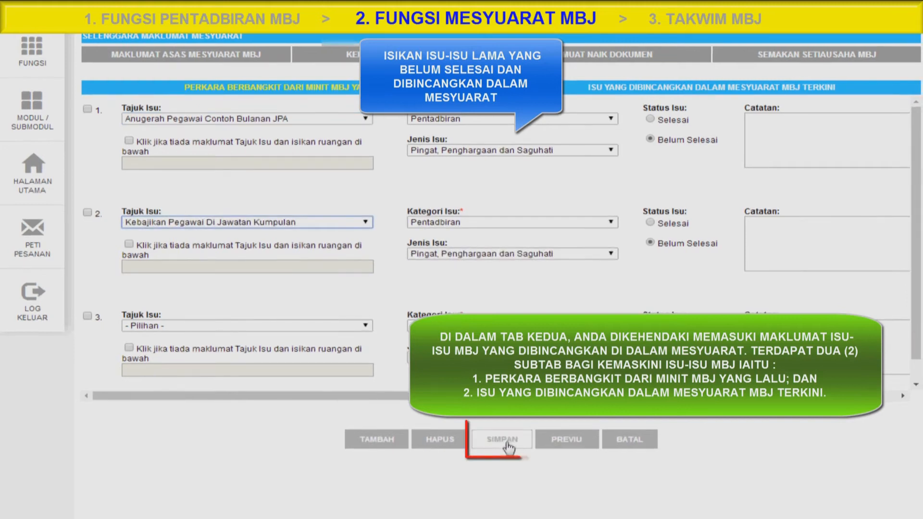
click(503, 441)
click(595, 110)
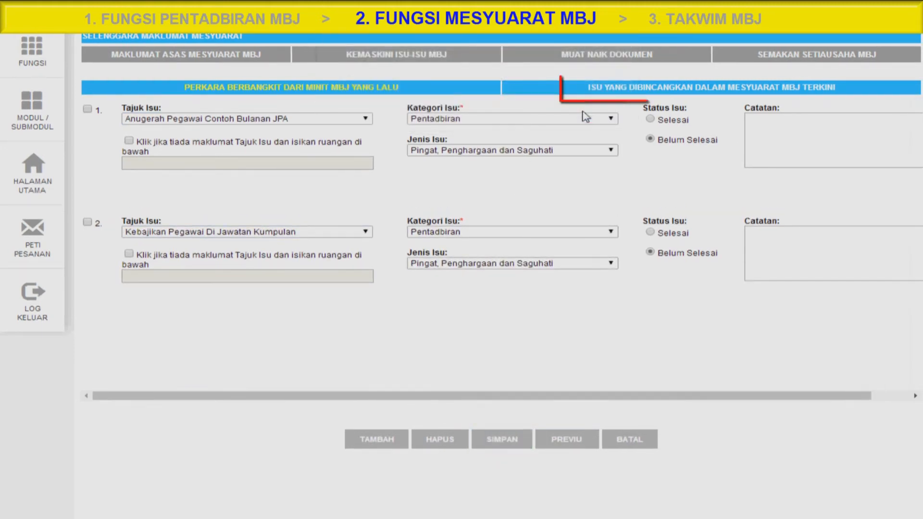
- Add and save current issues MASALAH KEROSAKKAN TANDAS SERING BERLAKU DIBANGUNAN C1 (Kebajikan, Tandas) and MASALAH PARKIR KENDERAAN TIDAK MENCUKUPI (Kebajikan, Lain-lain)
click(764, 88)
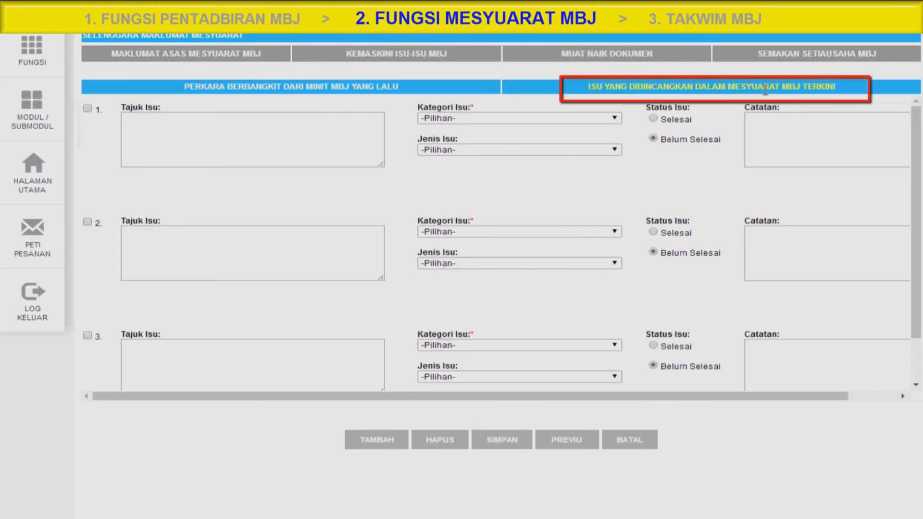
text(MASALAH)
click(160, 254)
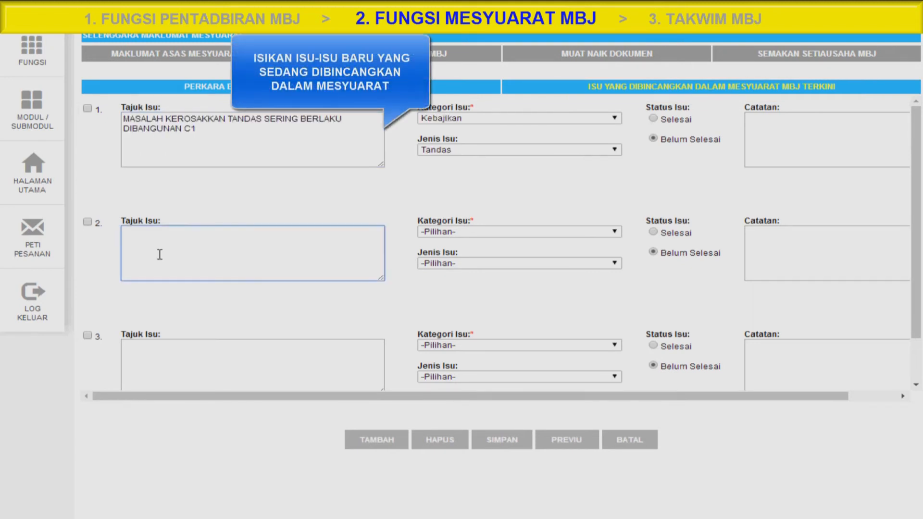
text(MASALAH)
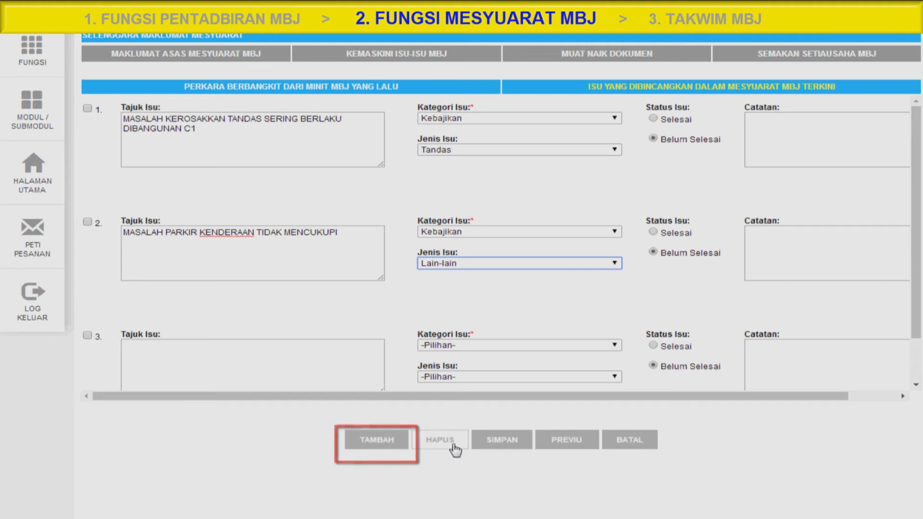
click(501, 450)
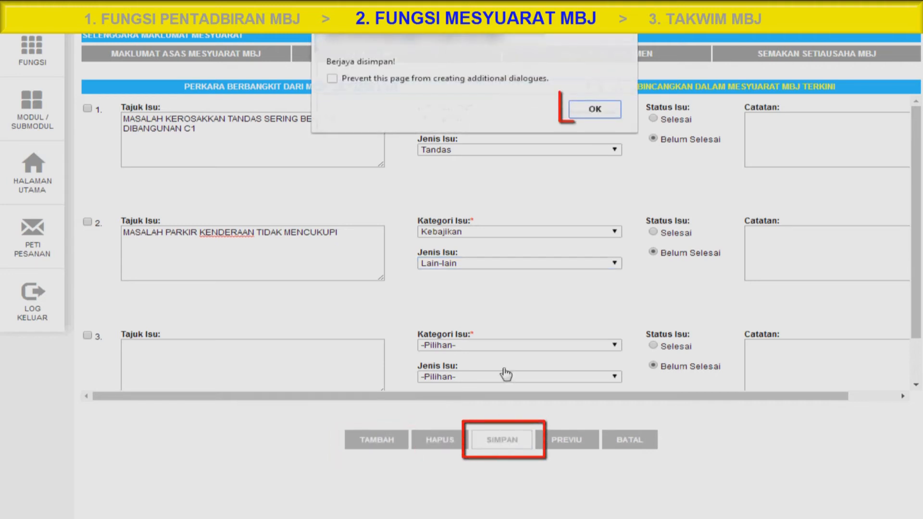
click(595, 110)
- Upload MINIT MESYUARAT MBJ.pdf as the meeting minutes with the description MINIT MESYUARAT MBJ BIL.2/2015
click(577, 53)
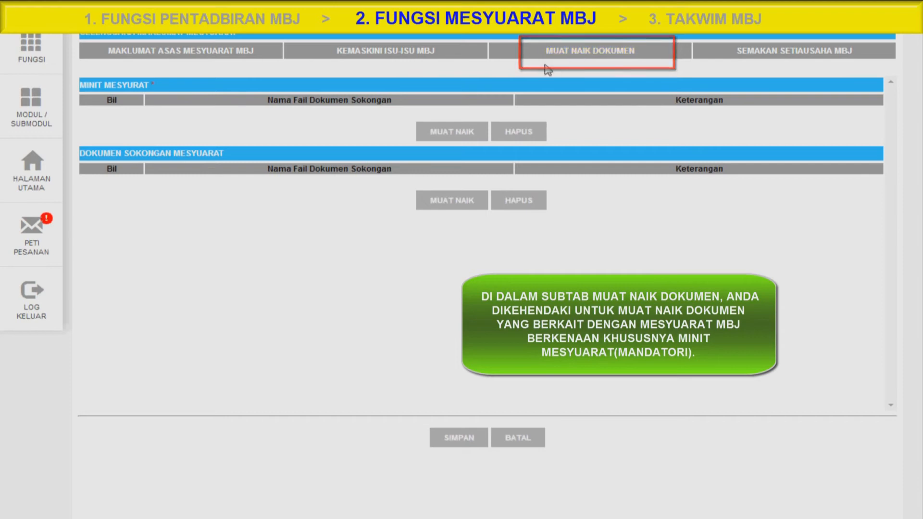
click(451, 137)
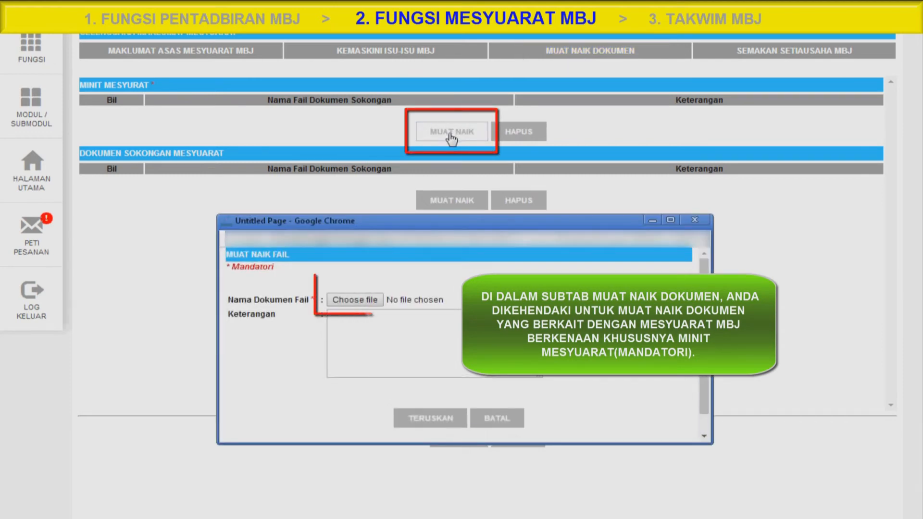
click(371, 300)
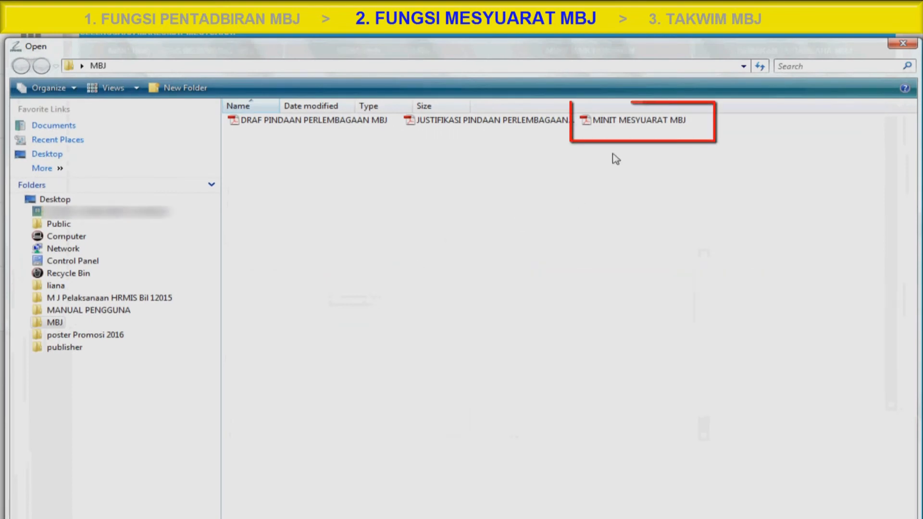
double_click(639, 121)
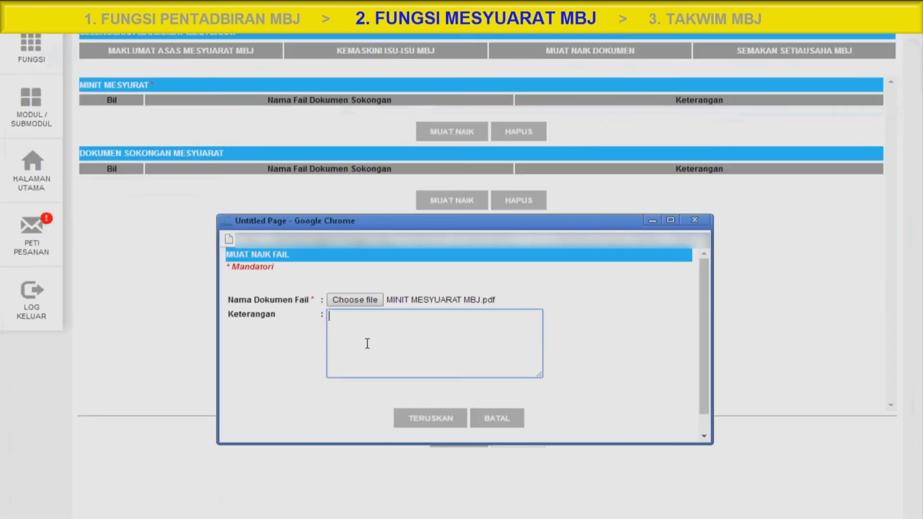
click(413, 422)
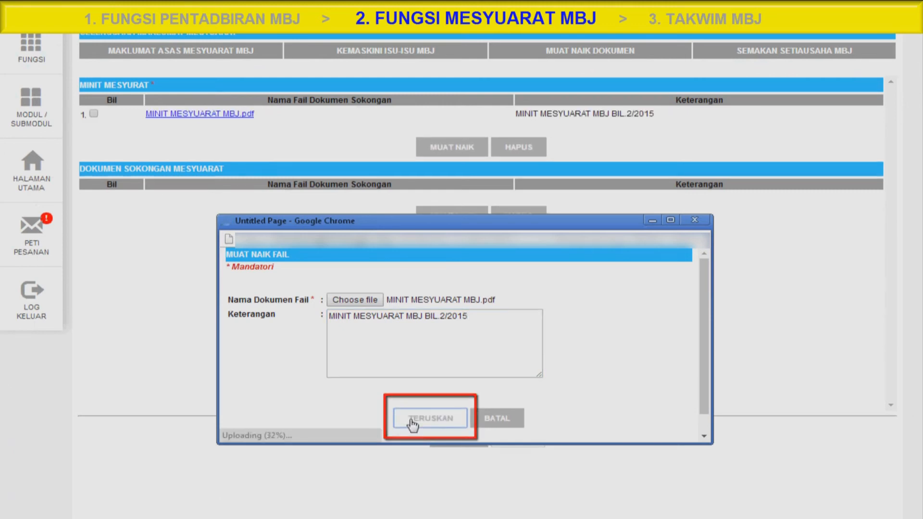
- Save the uploaded meeting documents, confirming the save and dismissing the resulting message
click(456, 438)
click(524, 88)
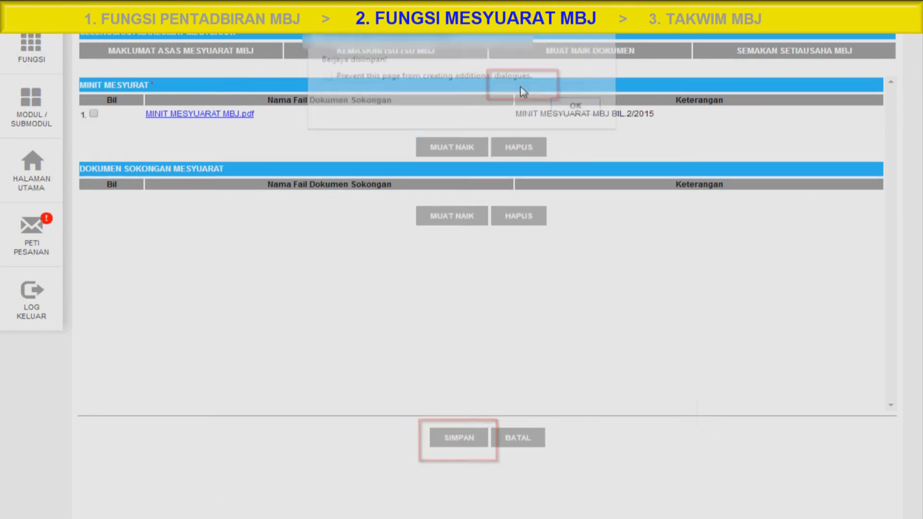
click(578, 107)
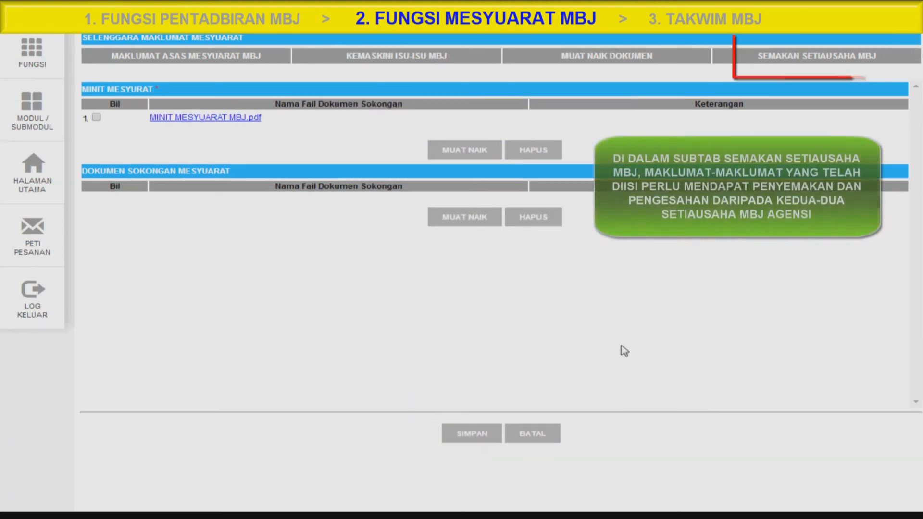
- In Semakan Setiausaha MBJ, mark the minutes and meeting information as reviewed by Pihak Pegawai and submit them to the Setiausaha Pihak Pekerja
click(777, 60)
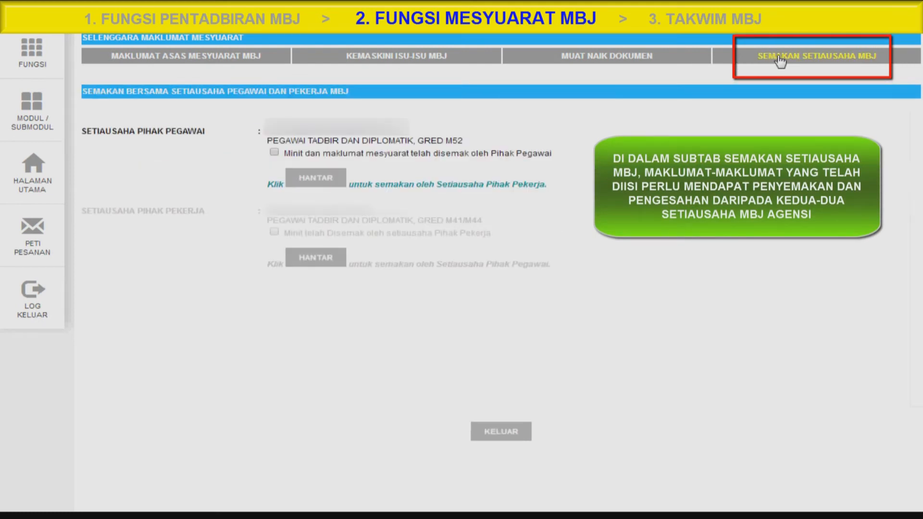
click(276, 153)
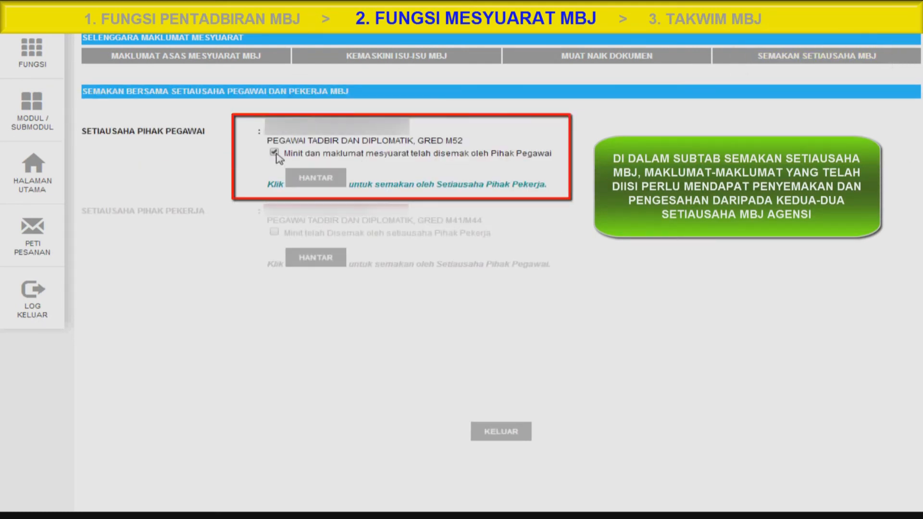
click(321, 178)
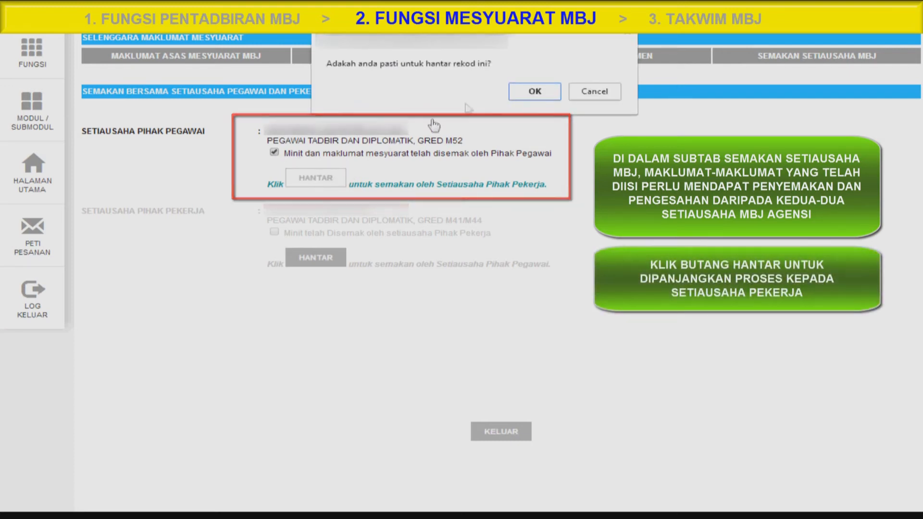
click(538, 96)
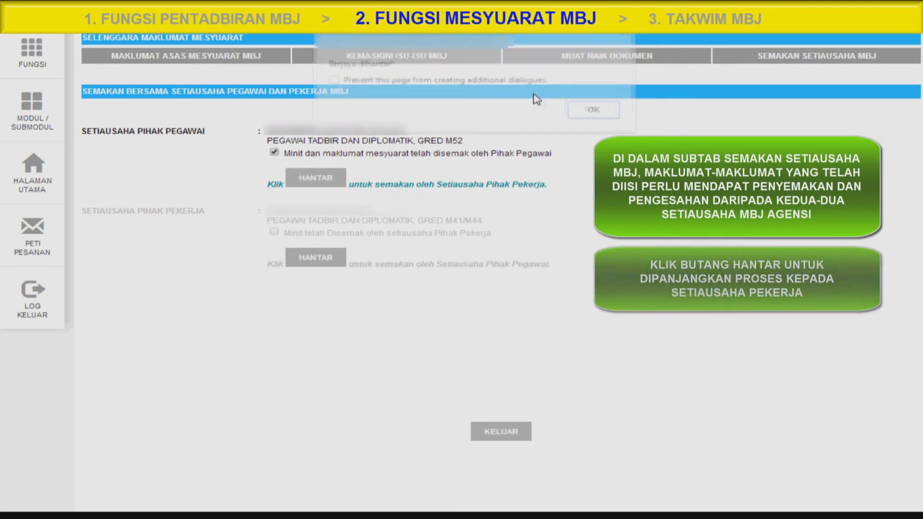
click(598, 111)
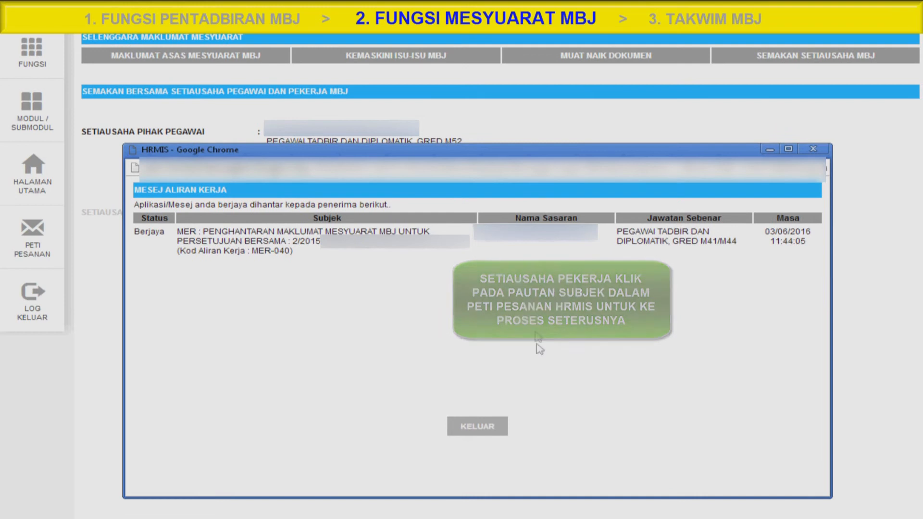
- View the details of the workflow message's recipient, and close both the details and the message window
click(534, 232)
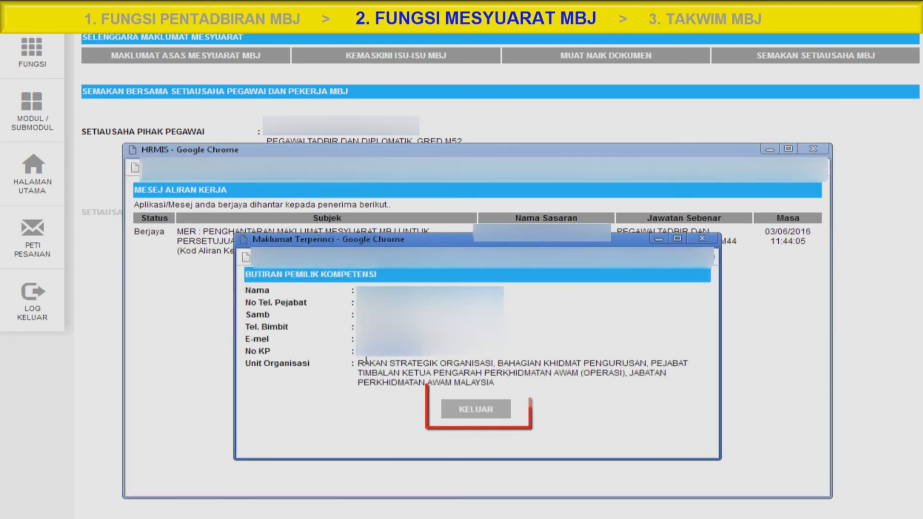
click(491, 412)
click(486, 425)
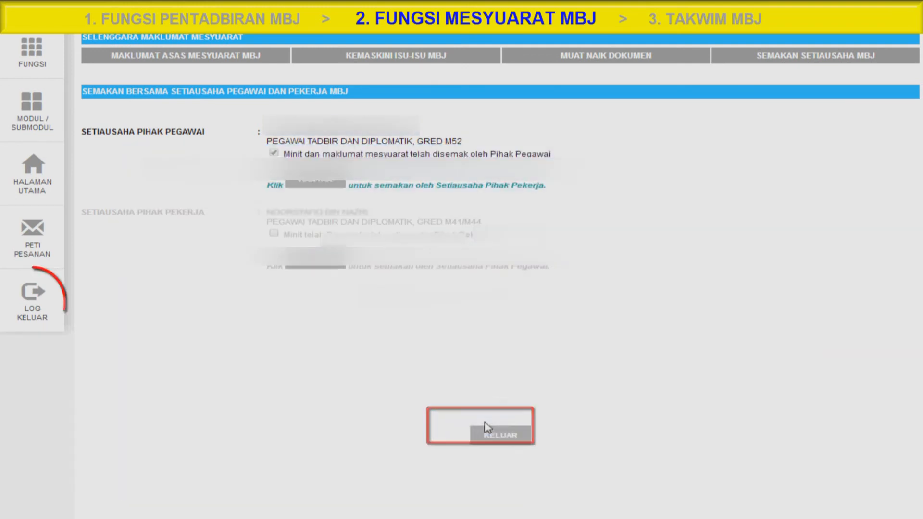
- Log out and log back in as the Setiausaha Pihak Pekerja with that secretary's user ID and password
click(36, 295)
click(532, 109)
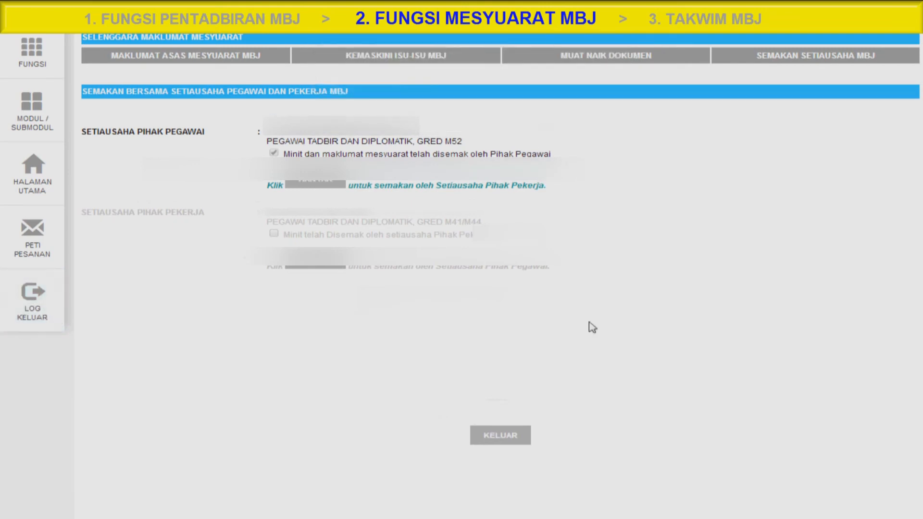
click(290, 220)
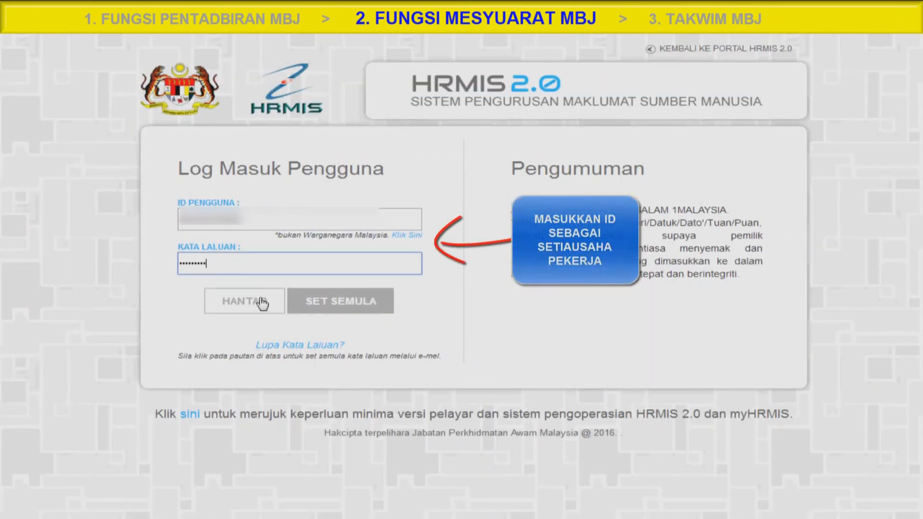
click(272, 301)
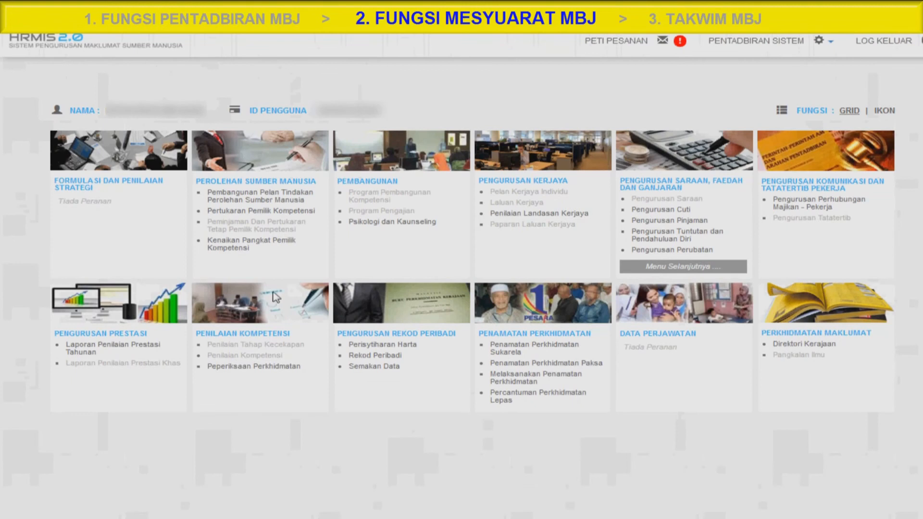
- Open the inbox message about the MBJ meeting information sent for joint approval to reach the secretary review
click(665, 43)
click(380, 278)
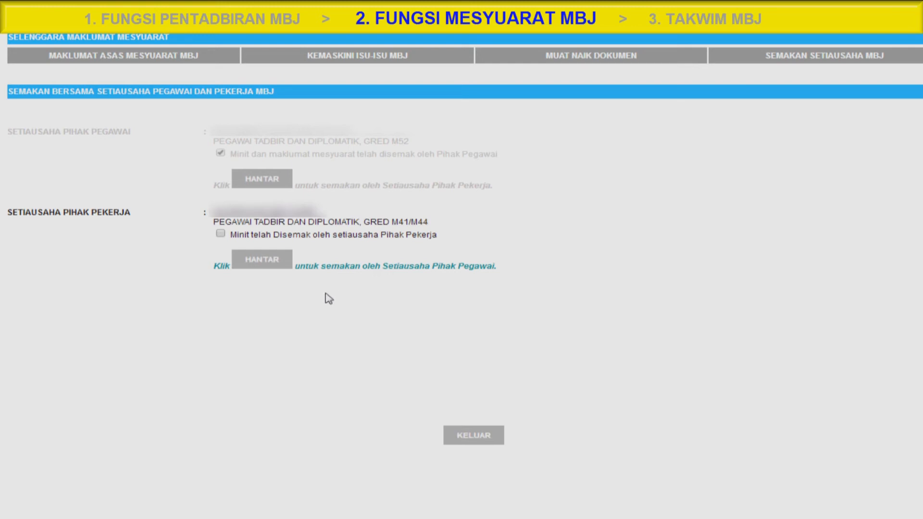
- Review the meeting's basic information, issues and uploaded documents, and return to Semakan Setiausaha MBJ
click(119, 57)
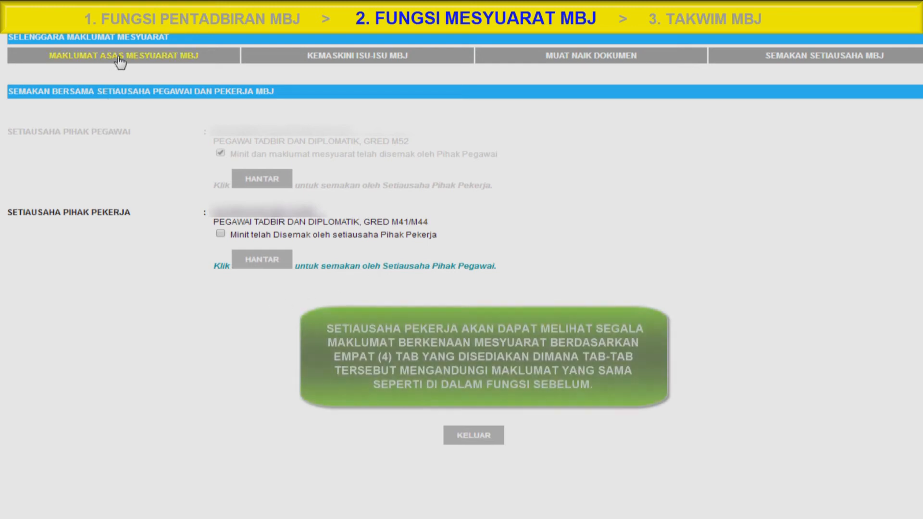
click(341, 62)
click(578, 59)
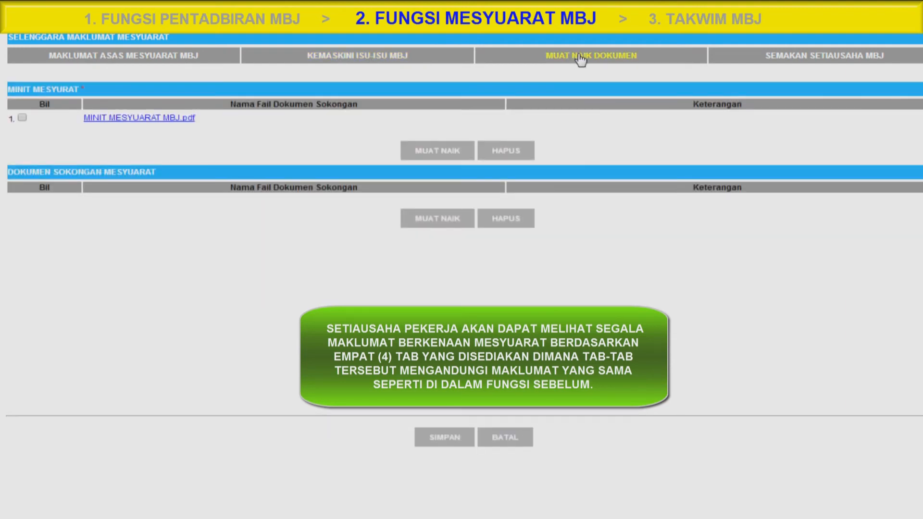
click(826, 59)
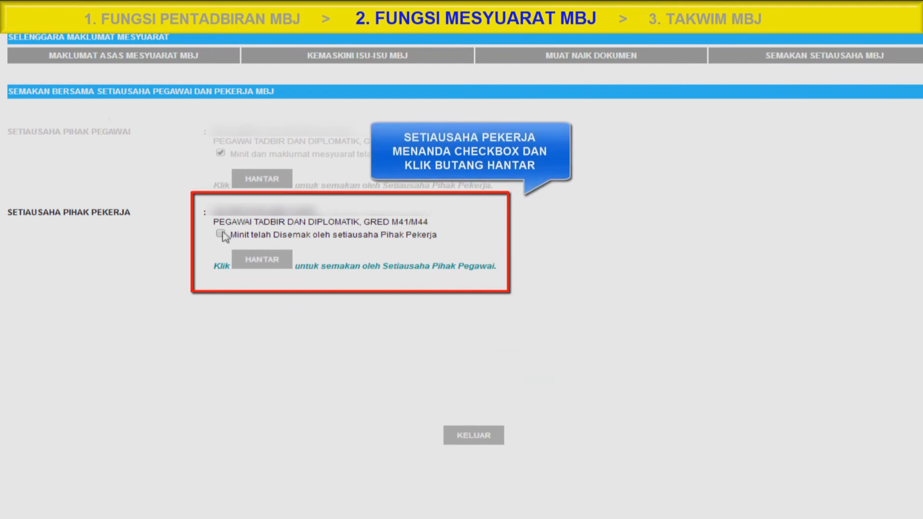
- Mark the minutes as reviewed by Setiausaha Pihak Pekerja, submit them to the Setiausaha Pihak Pegawai, and close the workflow message
click(273, 262)
click(535, 93)
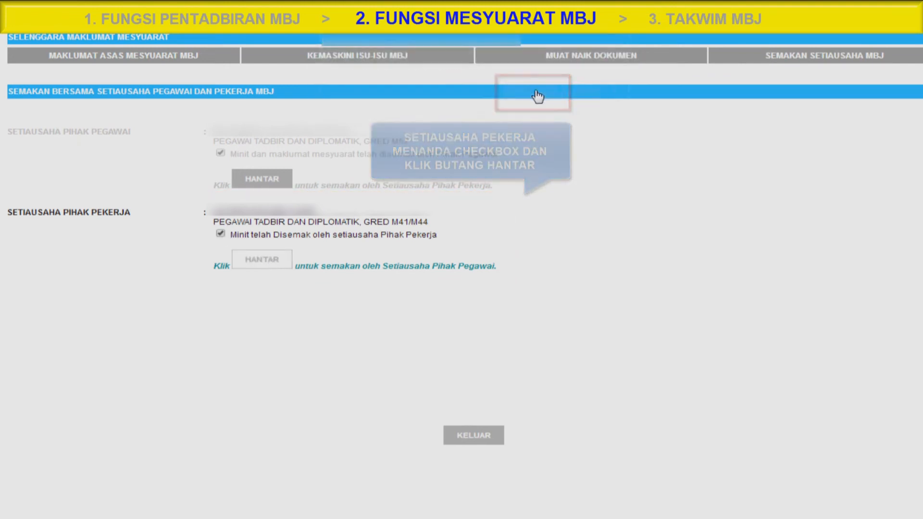
click(580, 112)
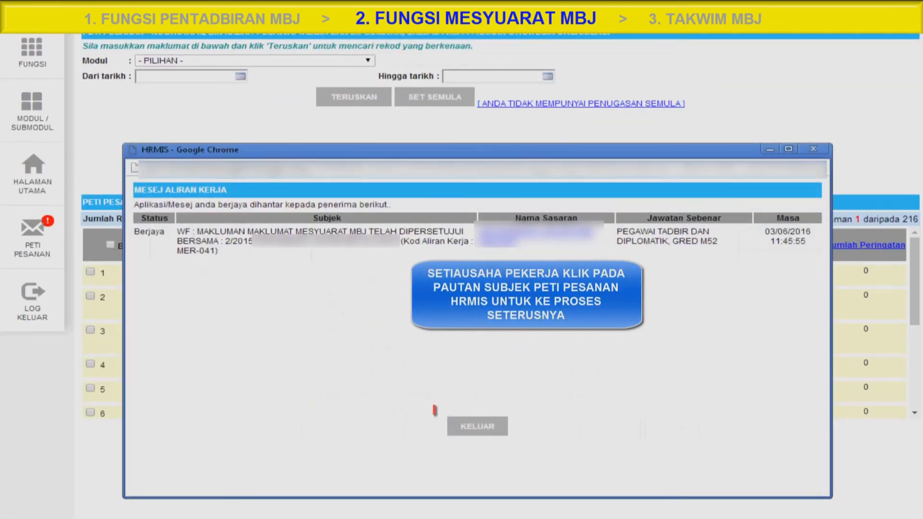
click(481, 426)
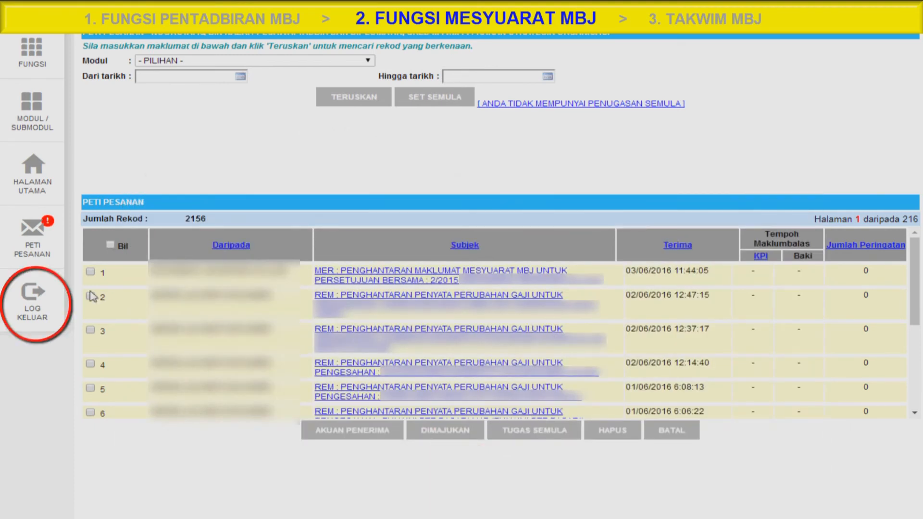
- Log out and log back in as the Setiausaha Pihak Pegawai with that secretary's user ID and password
click(32, 296)
click(533, 91)
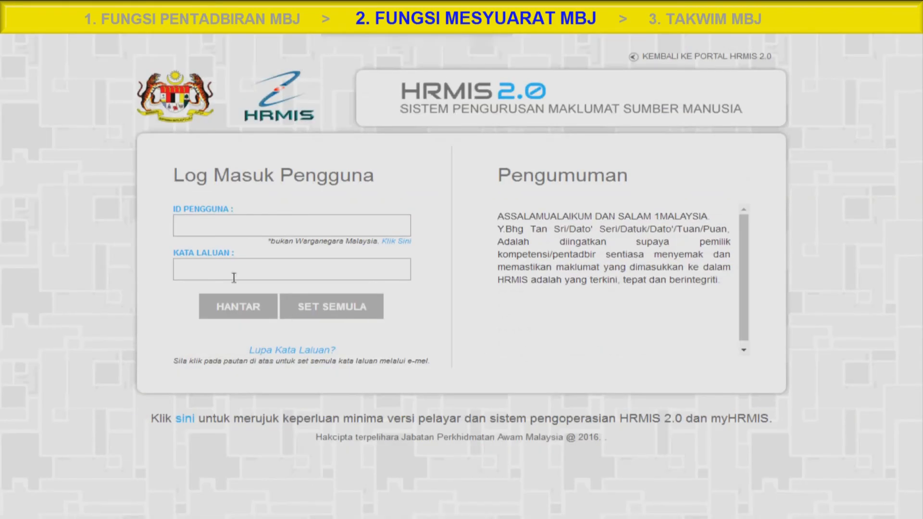
click(214, 233)
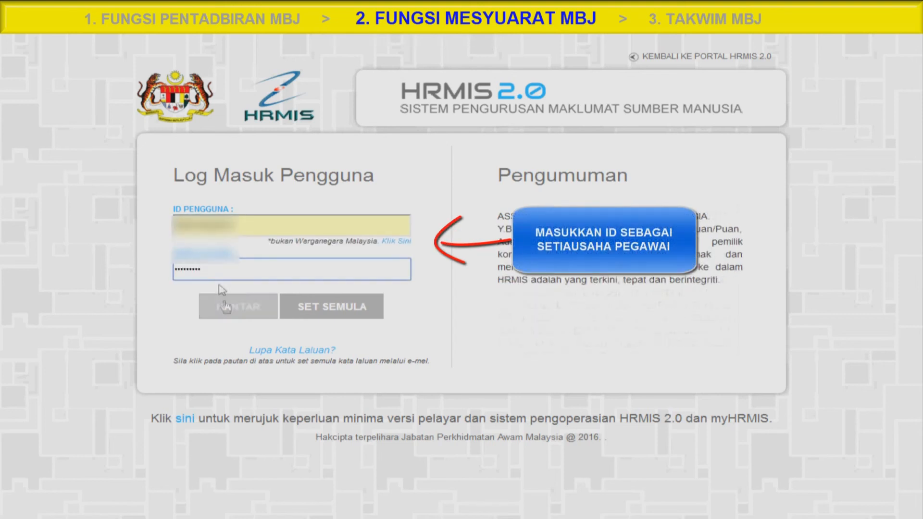
click(224, 306)
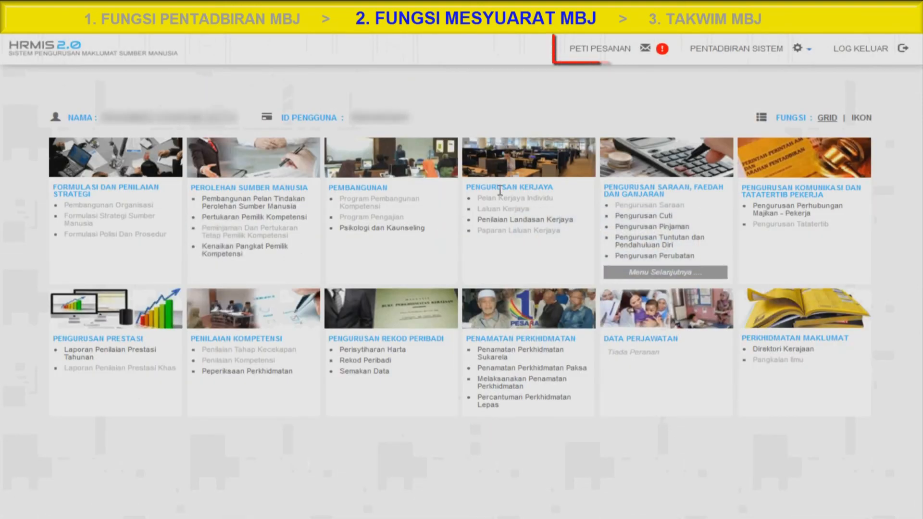
- Open the inbox message about the jointly approved MBJ meeting 2/2015 information and proceed to forwarding it to JPA
click(647, 60)
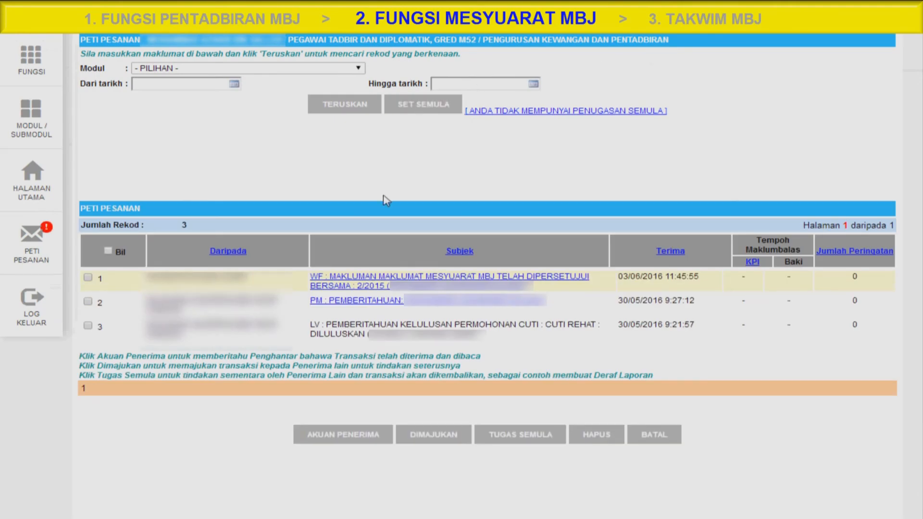
click(385, 284)
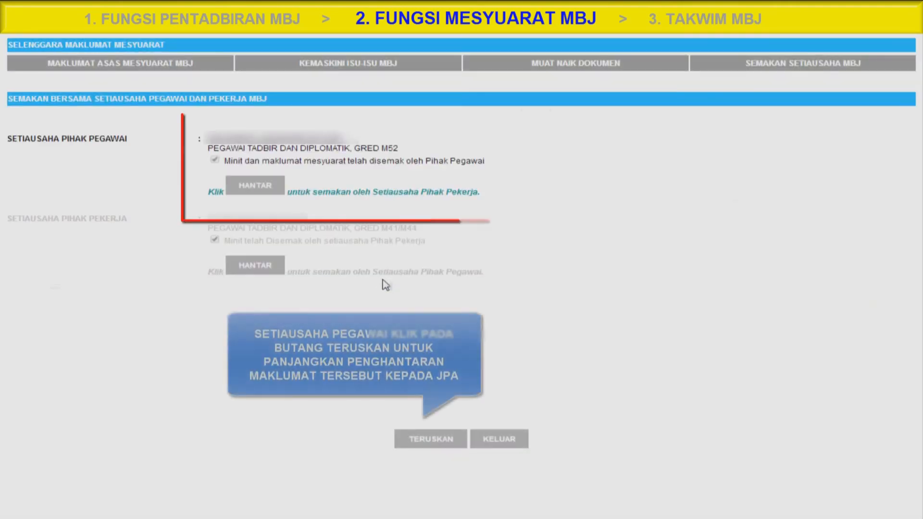
click(420, 438)
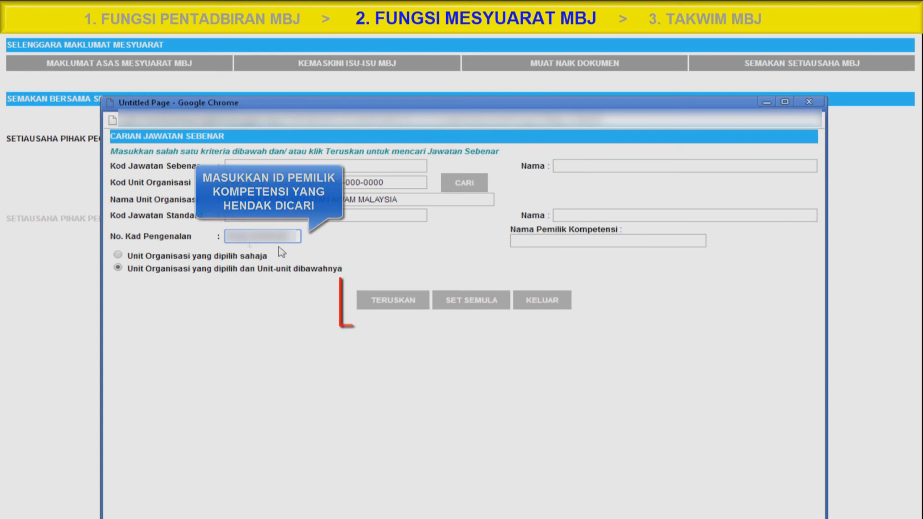
- Find the copy recipient by identity card number, send the meeting record to JPA and that recipient, and close the workflow message
click(387, 300)
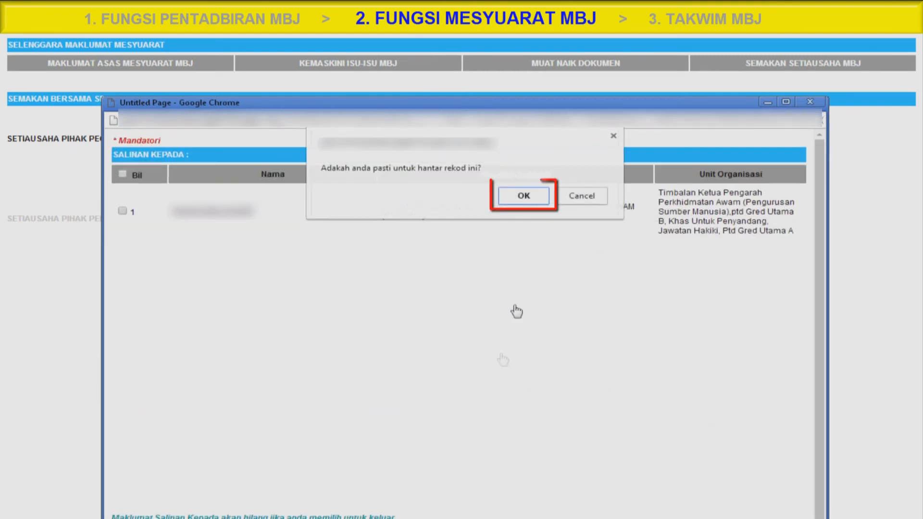
click(526, 198)
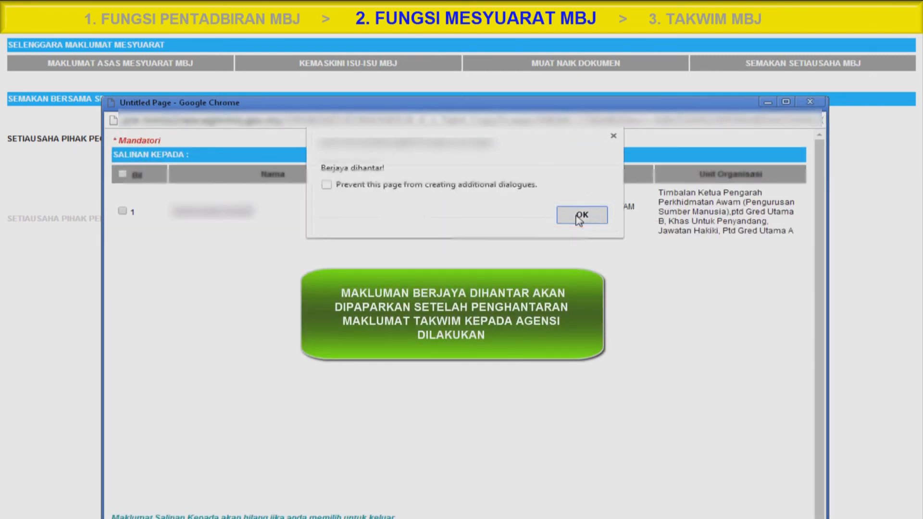
click(578, 218)
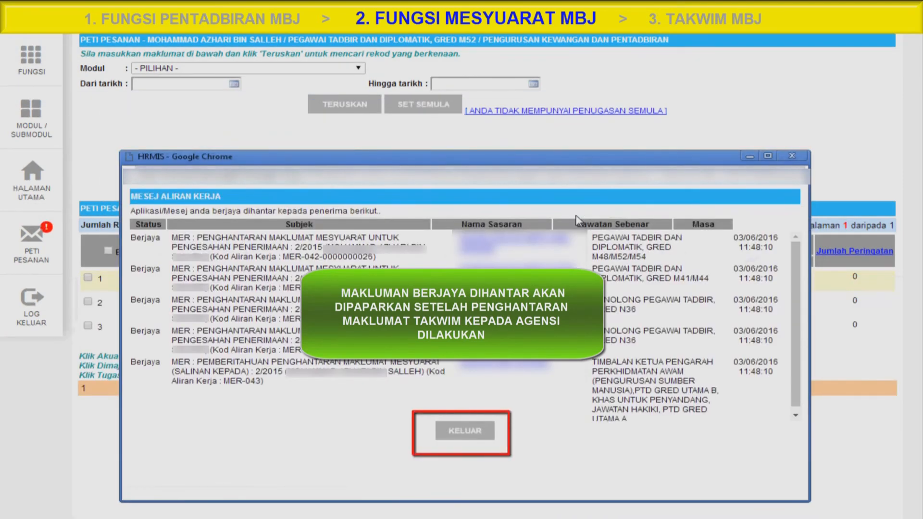
click(464, 431)
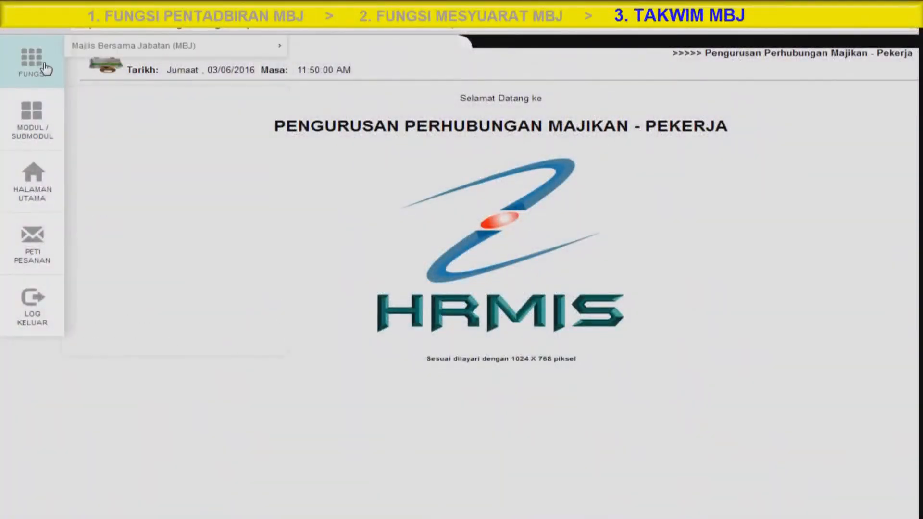
- Open Kemaskini dan Hantar Maklumat Takwim MBJ, search the MBJ list, and select the record for Jabatan Perkhidmatan Awam
click(43, 69)
mouse_move(97, 53)
mouse_move(311, 50)
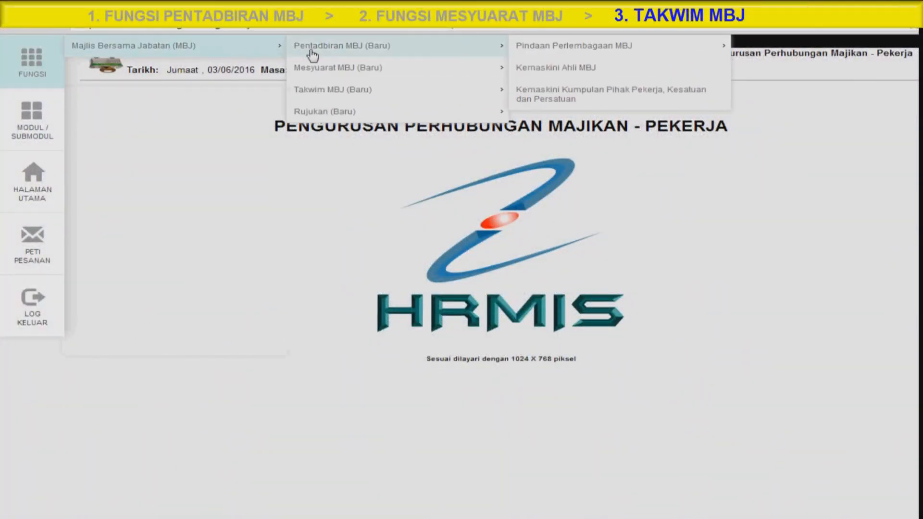
mouse_move(325, 99)
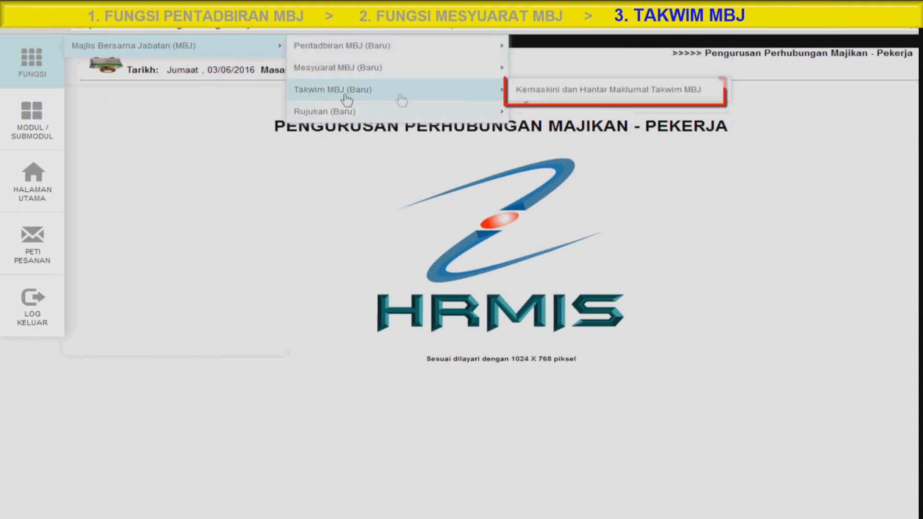
click(581, 97)
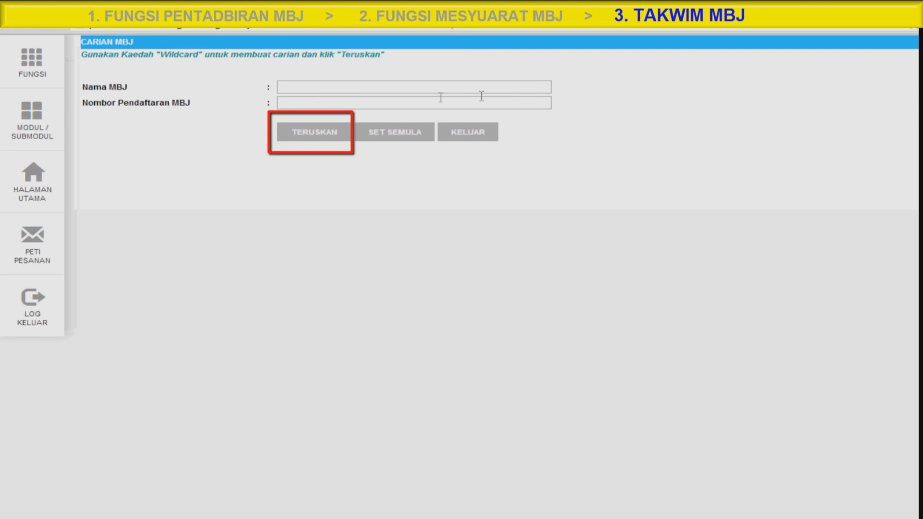
click(331, 137)
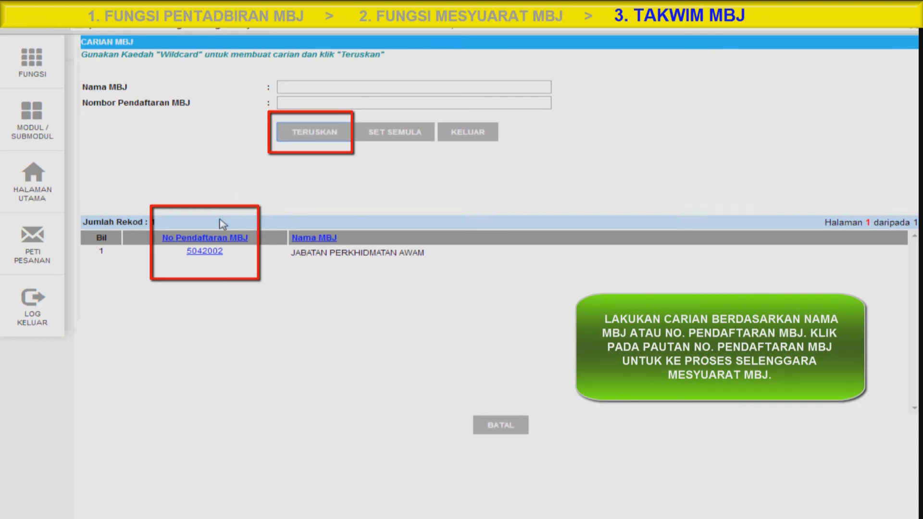
click(205, 251)
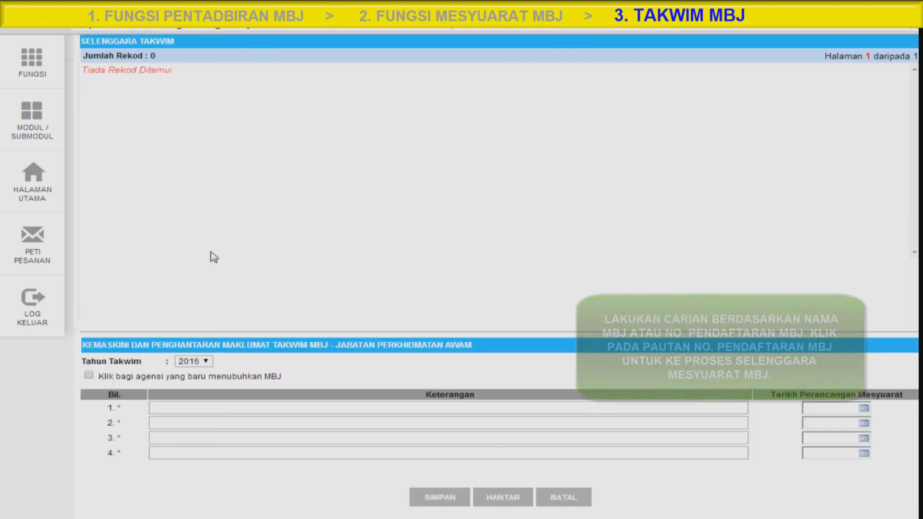
- Fill the 2016 takwim with MESYUARAT MBJ BIL1/2016 to BIL 4/2016, dated 25/02/2016, 26/05/2016, 25/08/2016 and 30/11/2016, and save it
click(206, 362)
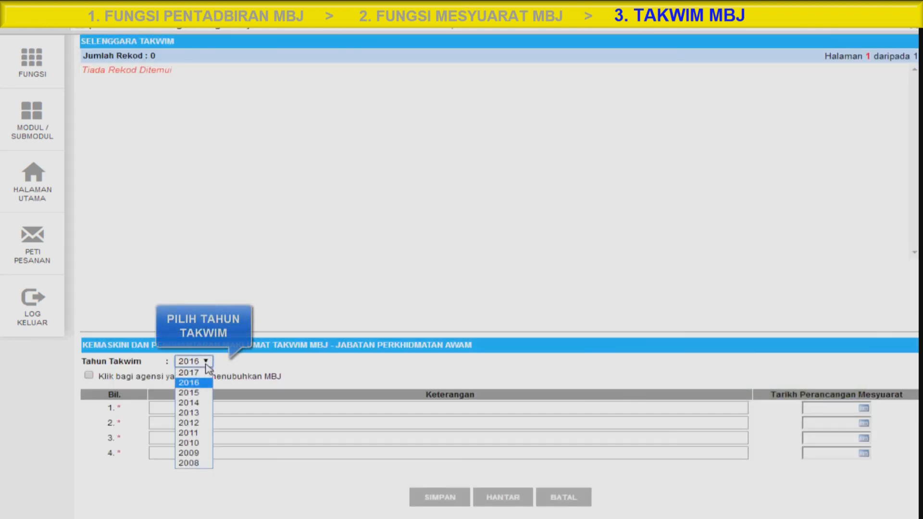
click(207, 368)
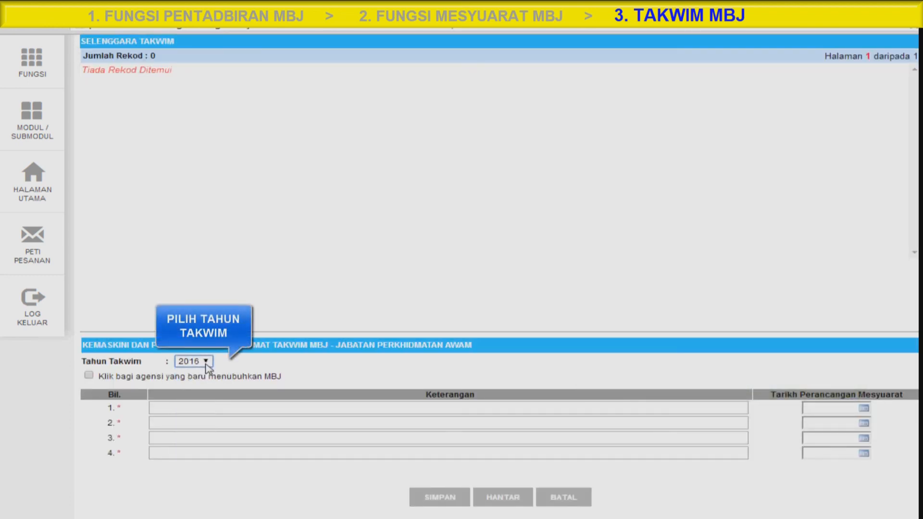
click(198, 413)
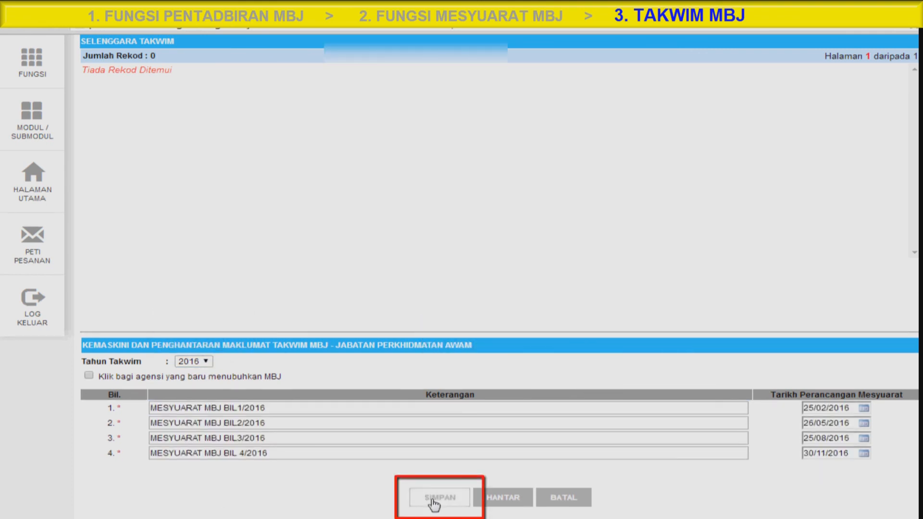
click(435, 500)
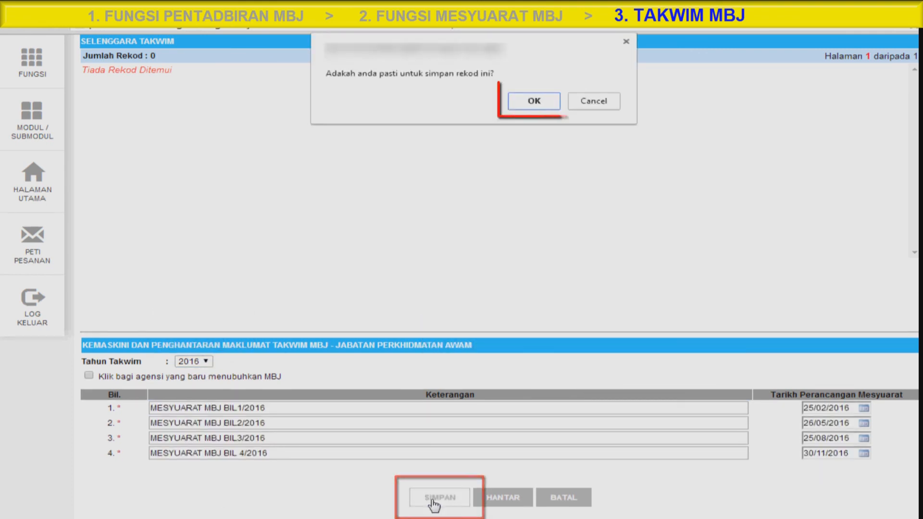
click(516, 107)
click(593, 117)
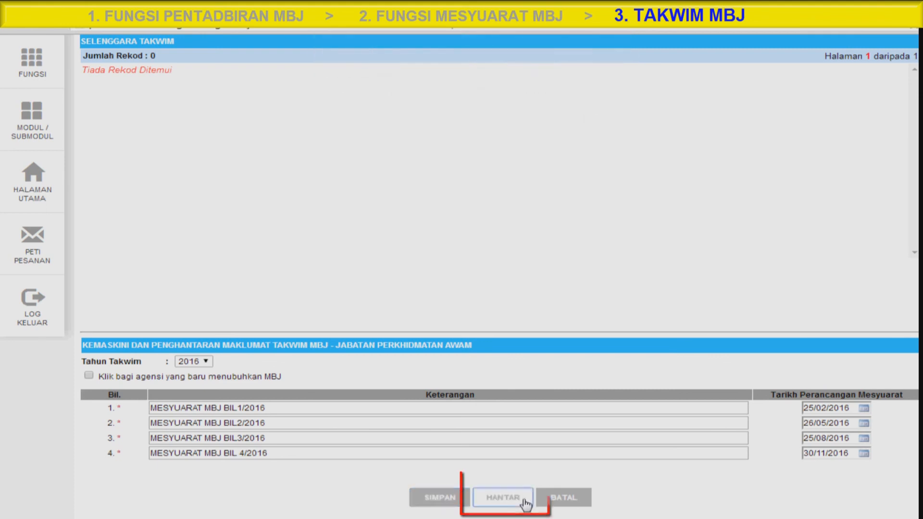
- Send the 2016 takwim to the agency and a copy recipient found through the position search, and close the workflow message
click(525, 501)
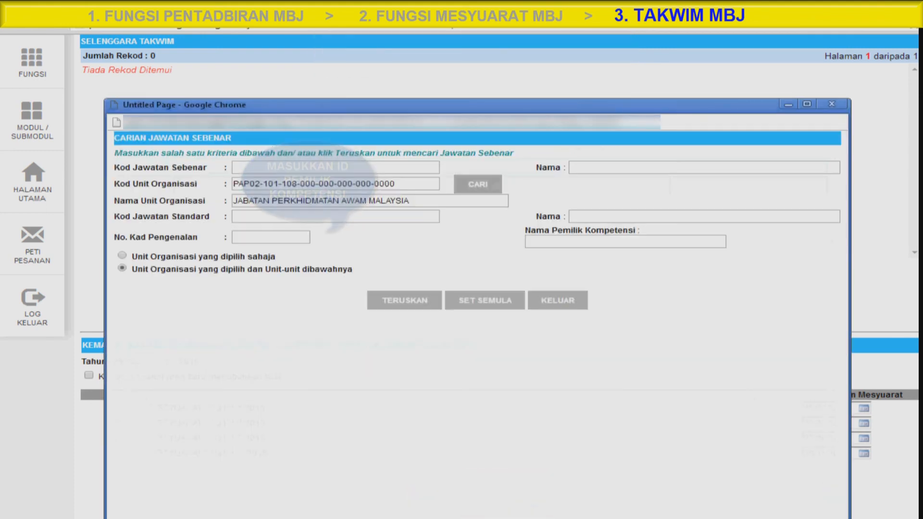
click(385, 297)
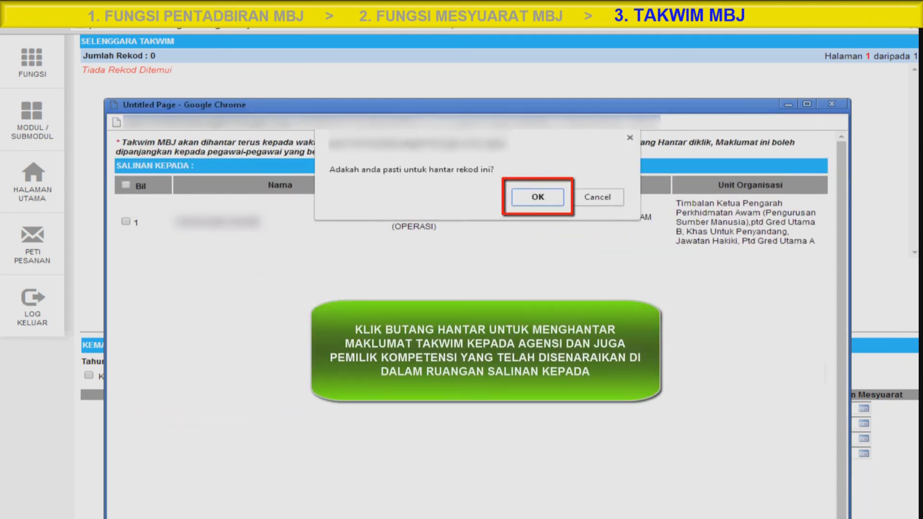
click(537, 198)
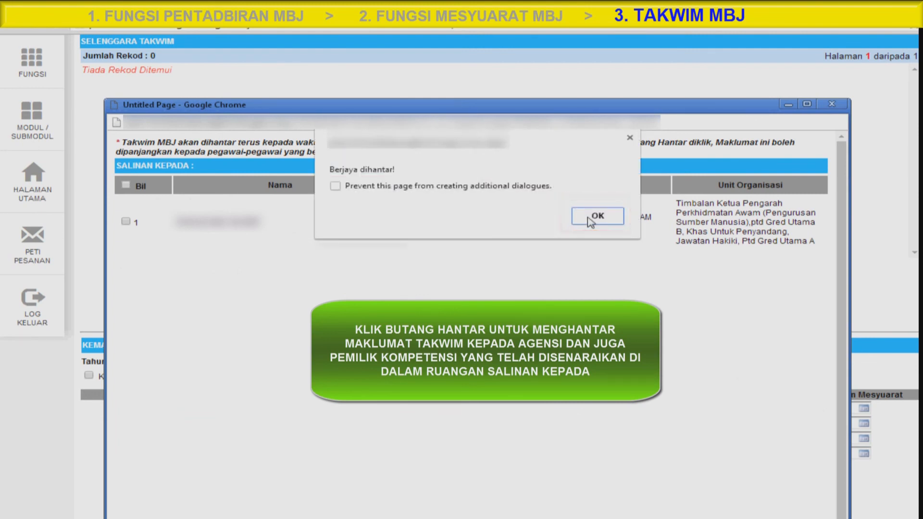
click(597, 216)
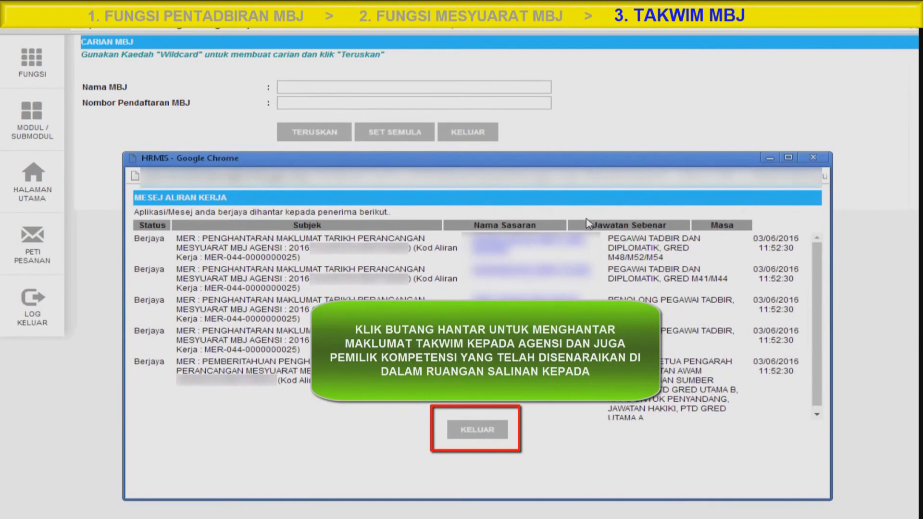
click(488, 430)
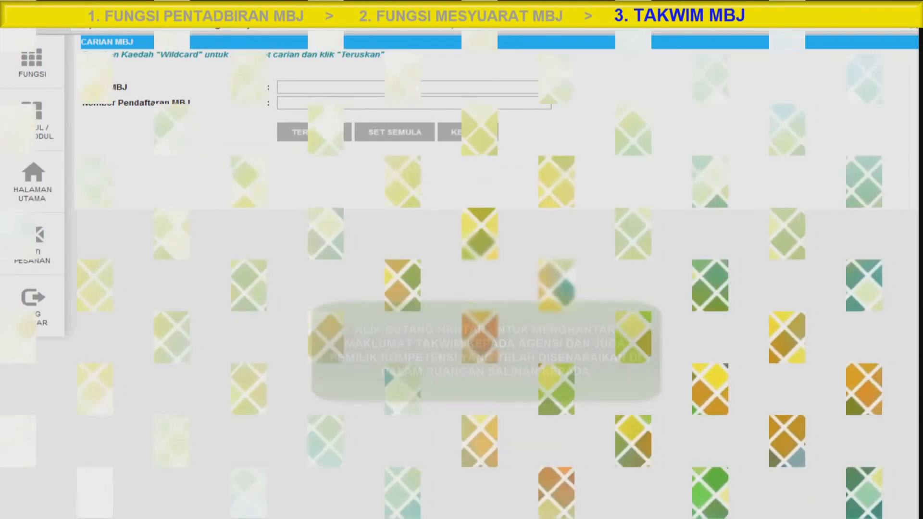